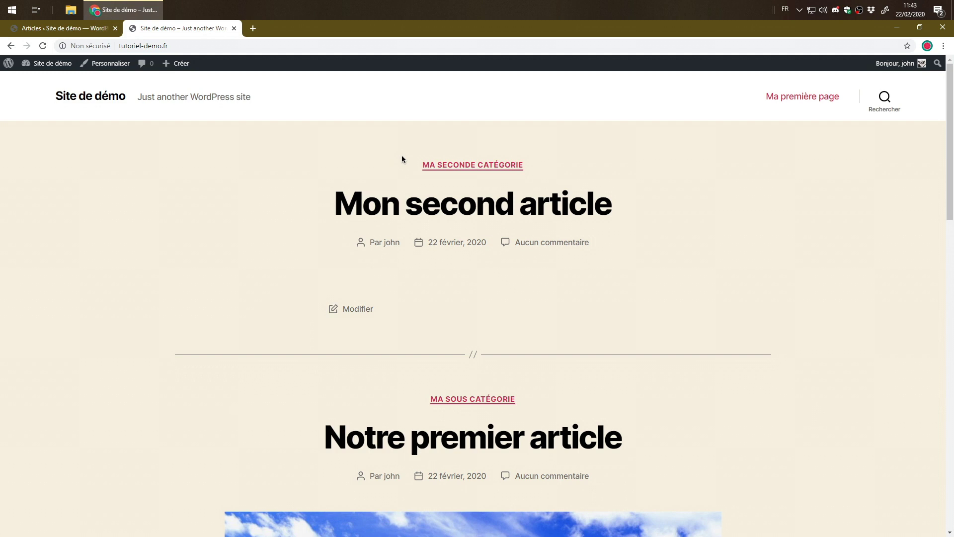
Create a new page in the site administration and title it "Page d'accueil"
{"action": "left_click", "coordinate": [109, 32]}
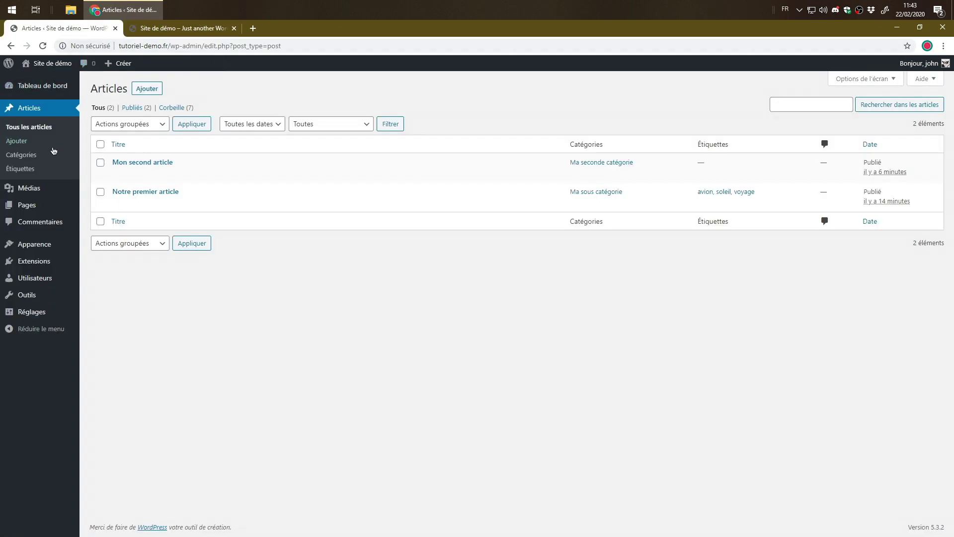
{"action": "left_click", "coordinate": [34, 206]}
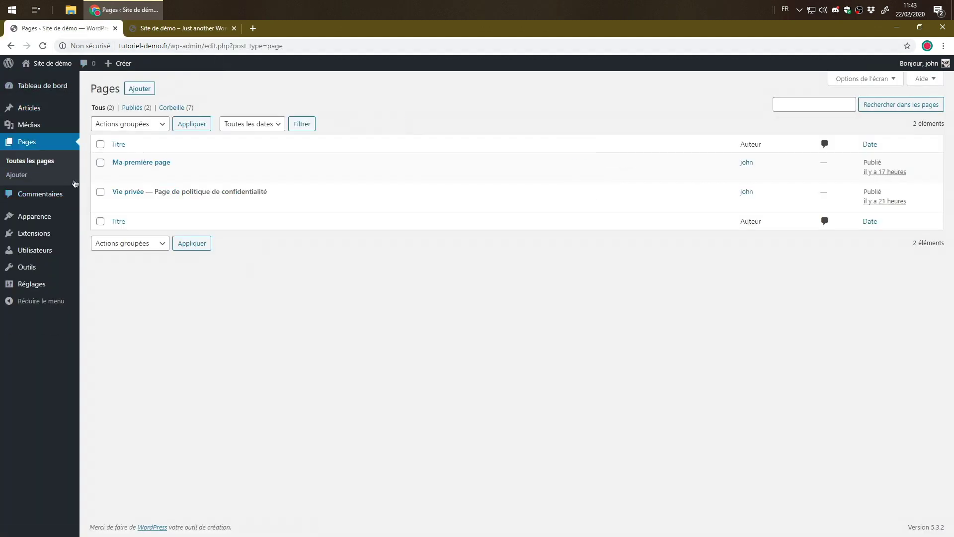
{"action": "left_click", "coordinate": [133, 89]}
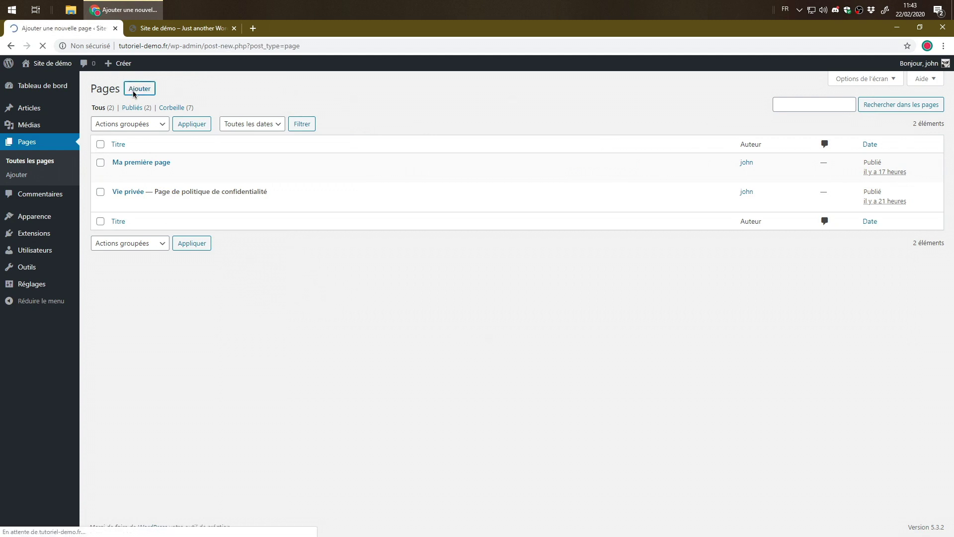
{"action": "type", "text": "Pag"}
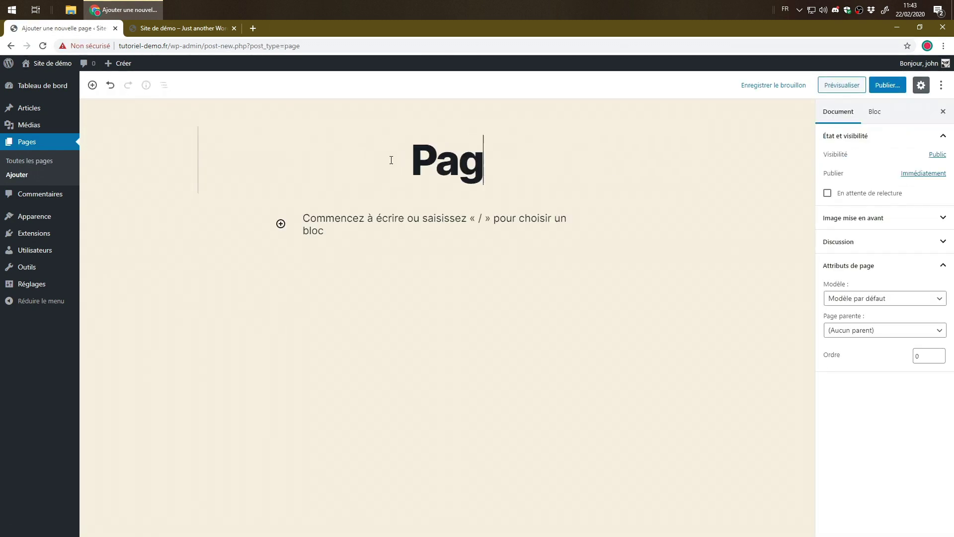
{"action": "type", "text": "e d'accueil"}
{"action": "key", "text": "Return"}
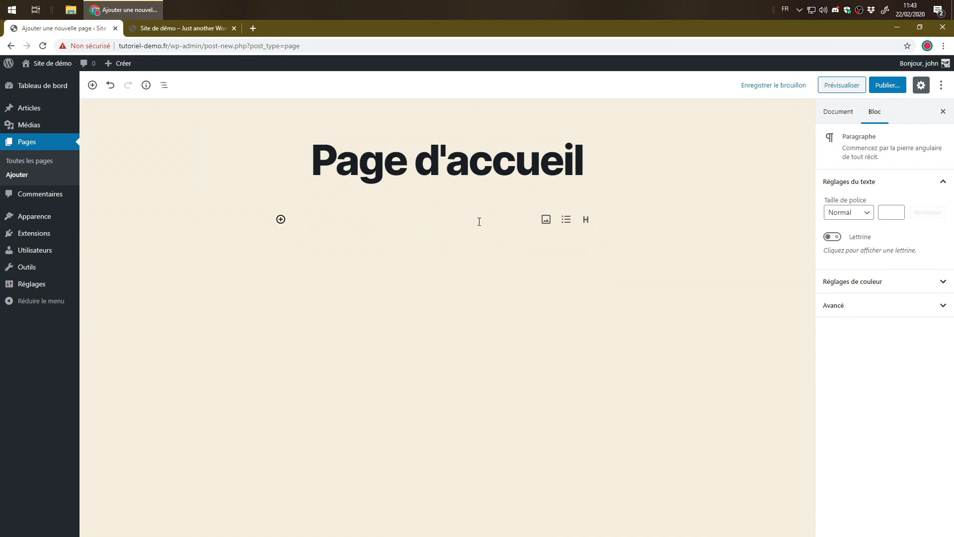
Add the paragraph "Introduction au contenu de notre" to the page and publish it
{"action": "type", "text": "Introduction au contenu "}
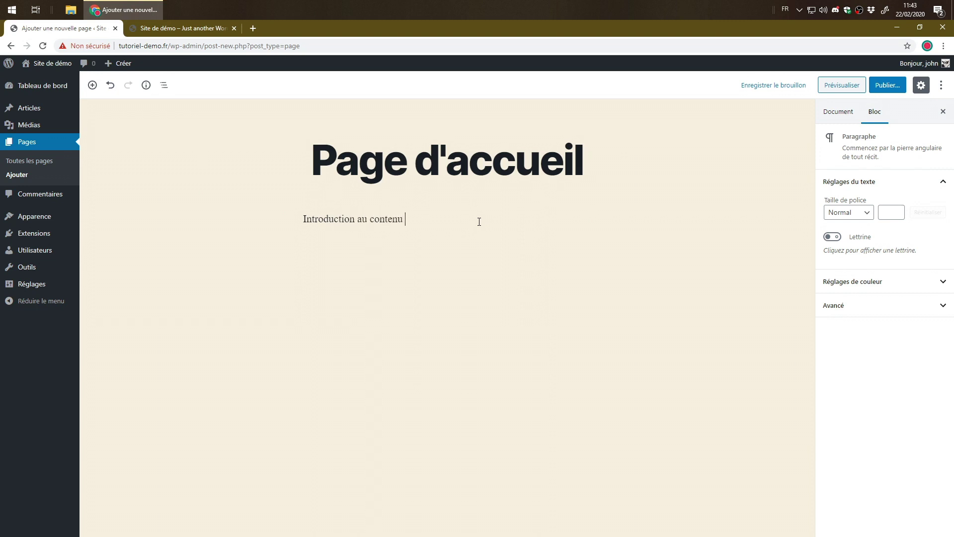
{"action": "type", "text": "de notre"}
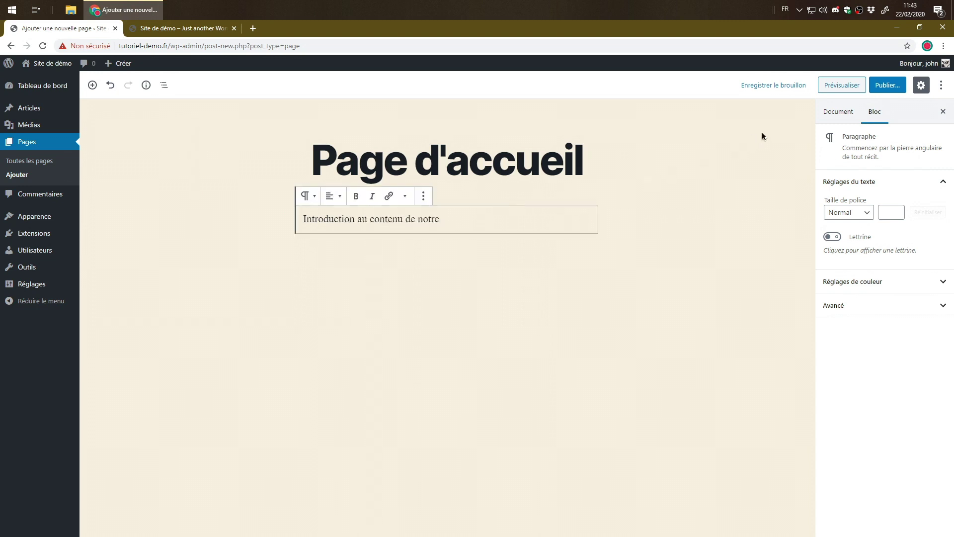
{"action": "left_click", "coordinate": [876, 91]}
{"action": "left_click", "coordinate": [891, 85]}
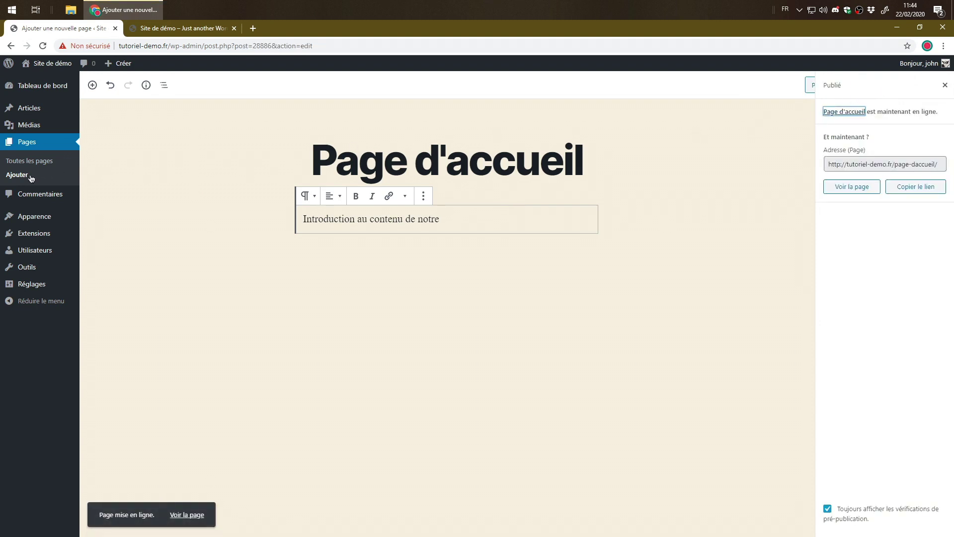
Create and publish another page titled "Actualités" containing the paragraph "Contenu ici"
{"action": "mouse_move", "coordinate": [119, 65]}
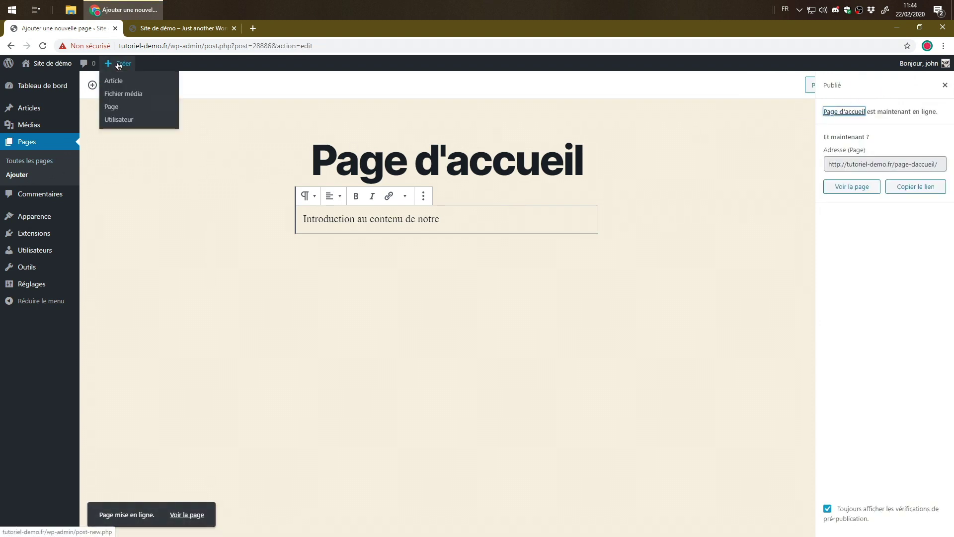
{"action": "left_click", "coordinate": [115, 106]}
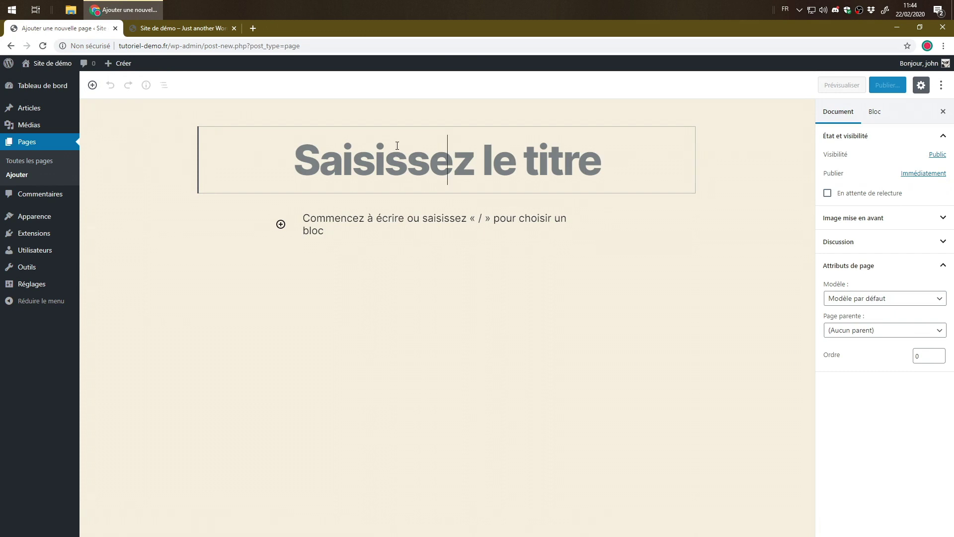
{"action": "type", "text": "Actualités"}
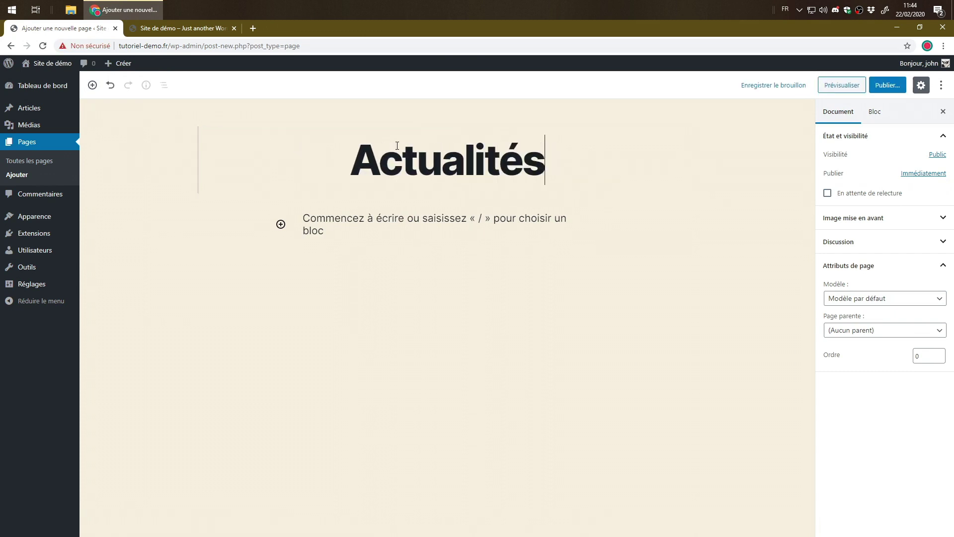
{"action": "key", "text": "Return"}
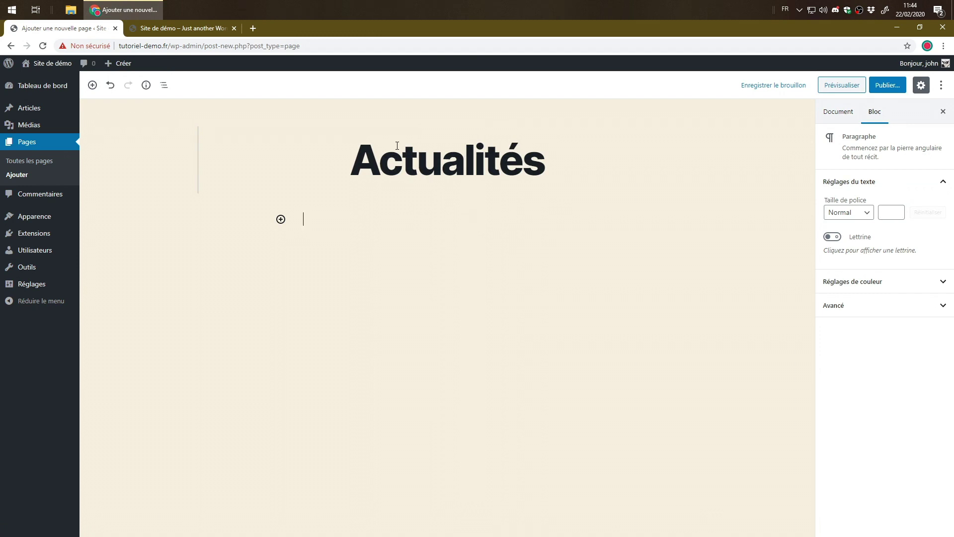
{"action": "type", "text": "Contenu ici"}
{"action": "left_click", "coordinate": [888, 91]}
{"action": "left_click", "coordinate": [889, 90]}
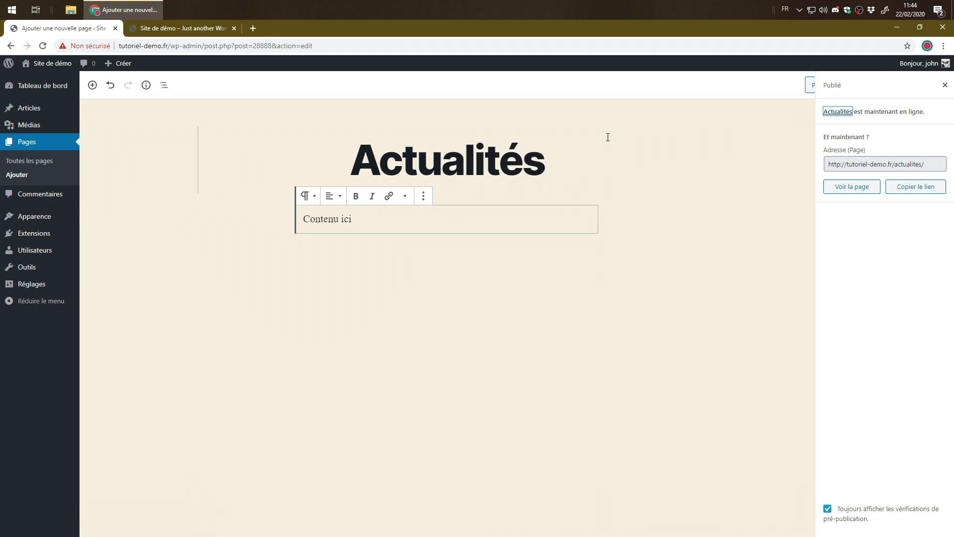
In the reading settings, make the site's homepage a static page and assign "Page d'accueil" to it
{"action": "left_click", "coordinate": [197, 28]}
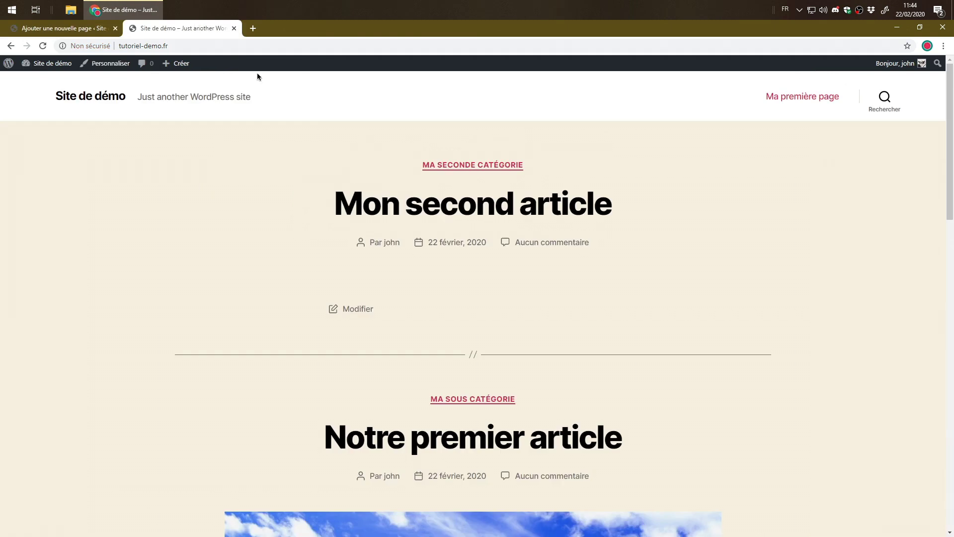
{"action": "left_click", "coordinate": [82, 29]}
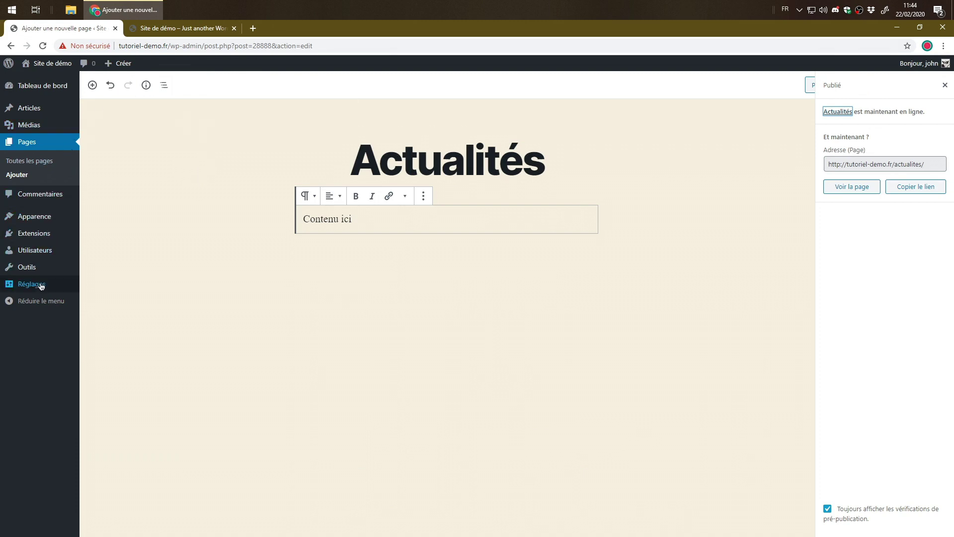
{"action": "mouse_move", "coordinate": [42, 285]}
{"action": "left_click", "coordinate": [99, 311]}
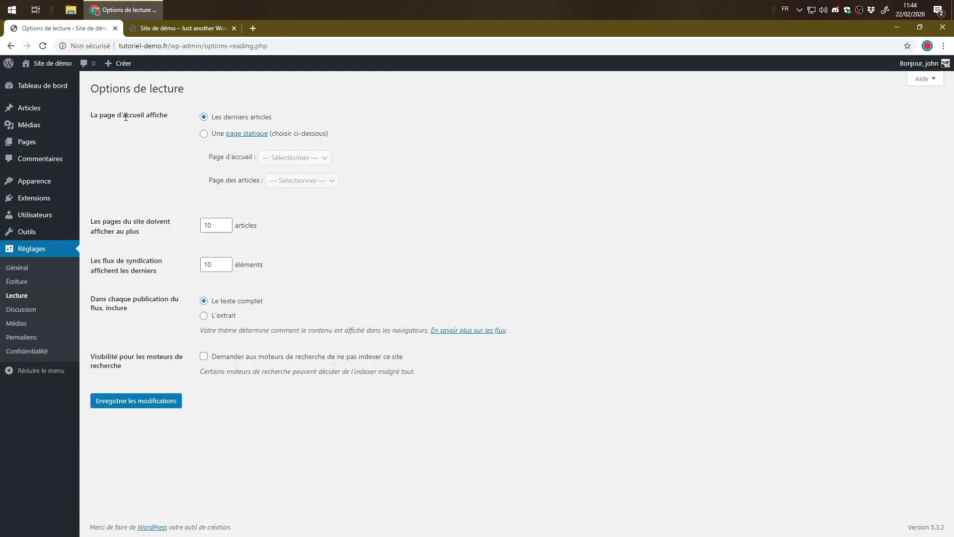
{"action": "left_click", "coordinate": [204, 134]}
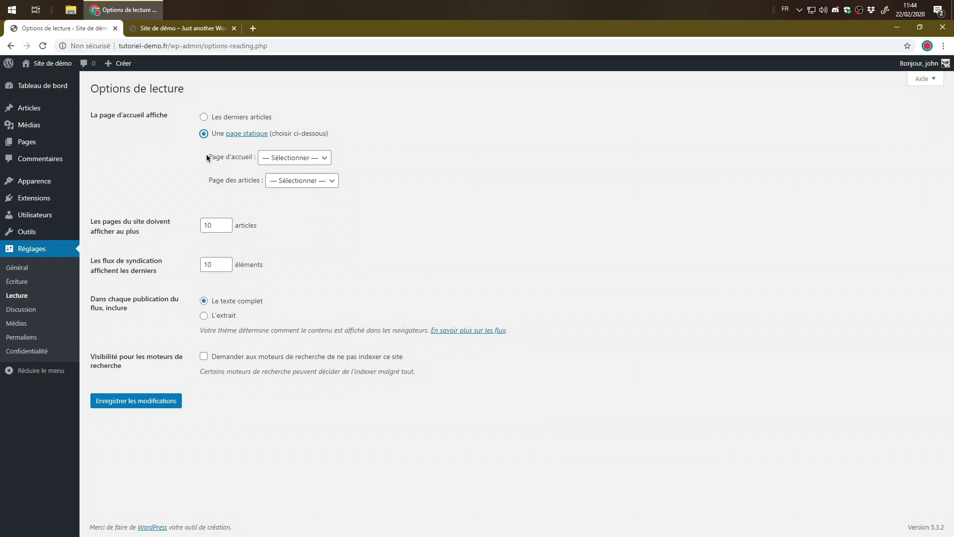
{"action": "left_click", "coordinate": [268, 159]}
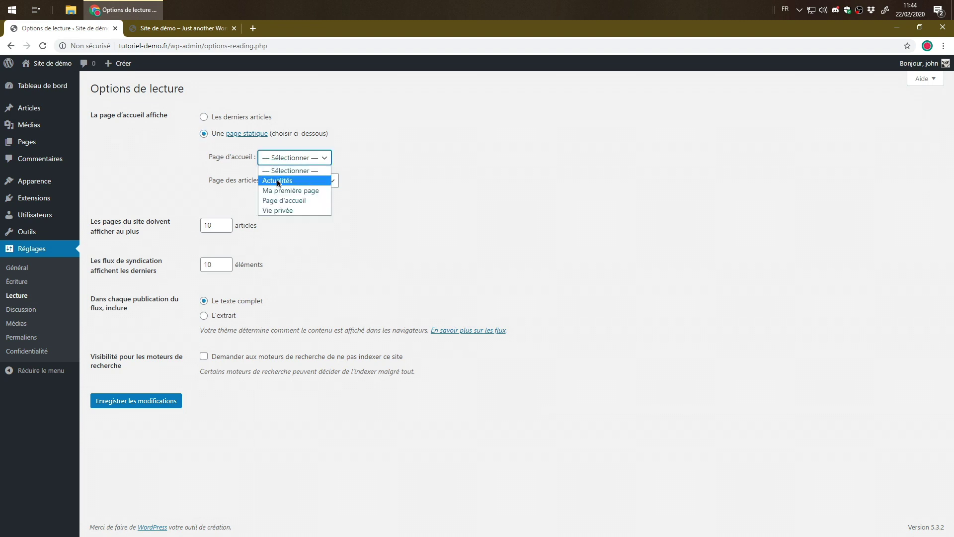
{"action": "left_click", "coordinate": [278, 200]}
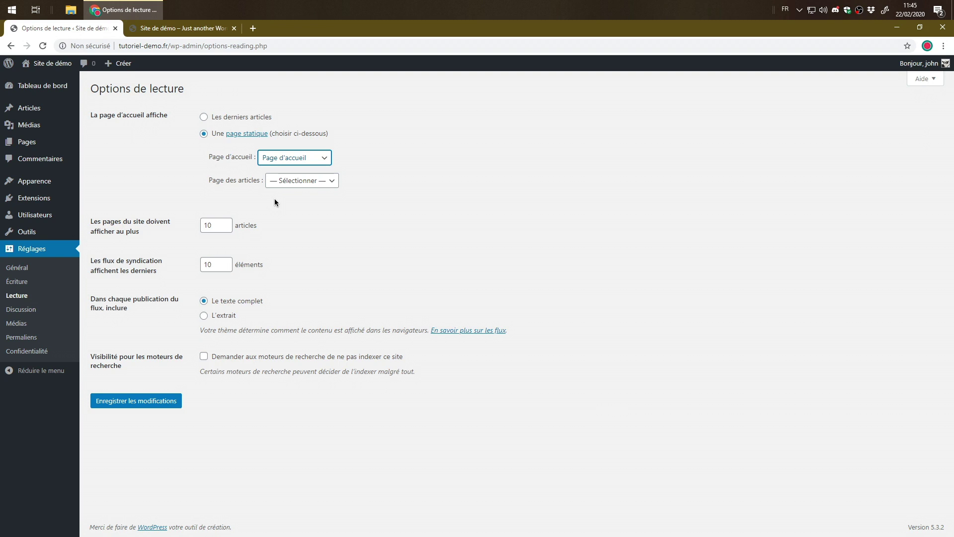
Assign "Actualités" as the articles page and save the reading settings
{"action": "left_click", "coordinate": [287, 180]}
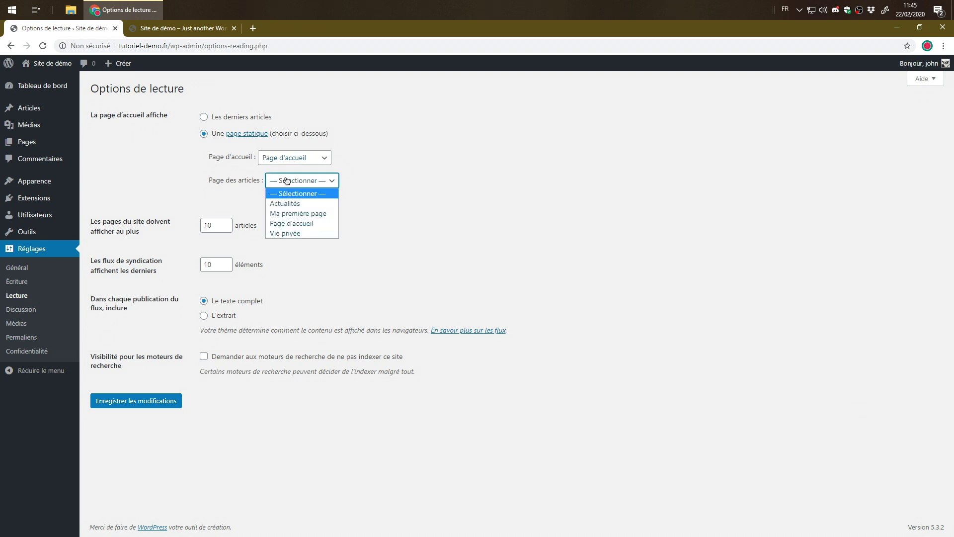
{"action": "left_click", "coordinate": [294, 203]}
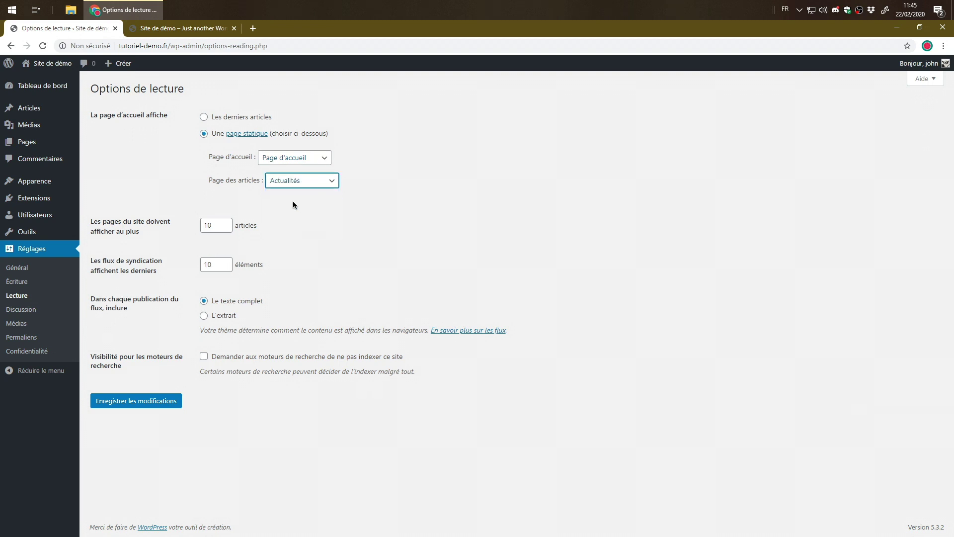
{"action": "left_click", "coordinate": [139, 400]}
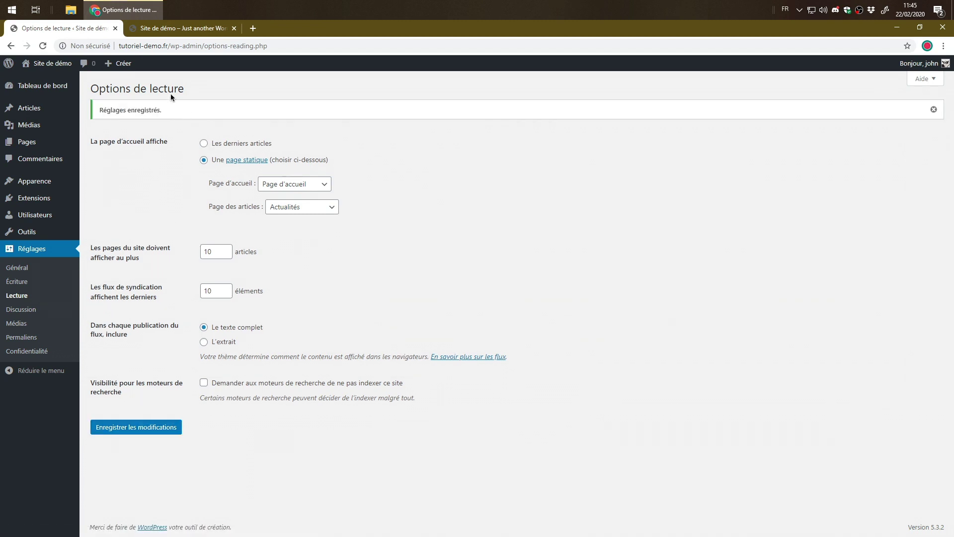
Reload the public site at tutoriel-demo.fr to check its homepage
{"action": "left_click", "coordinate": [160, 31]}
{"action": "left_click", "coordinate": [176, 45]}
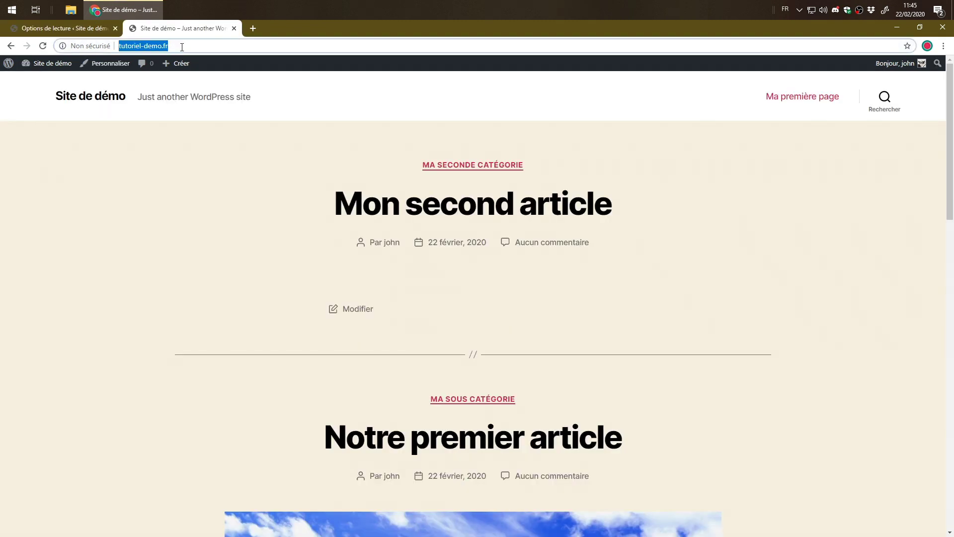
{"action": "key", "text": "Return"}
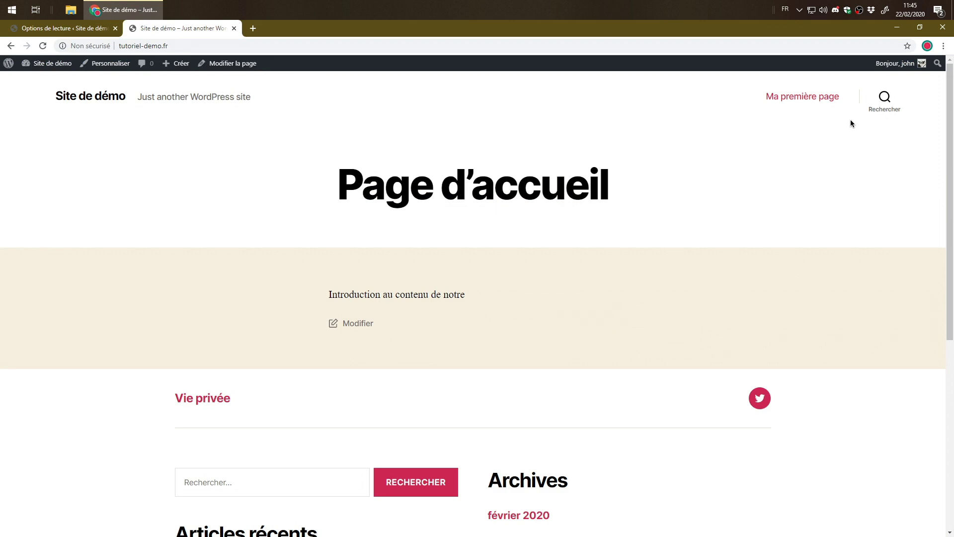
Return to the site administration and load "Menu principal" for editing in the menu settings
{"action": "left_click", "coordinate": [92, 28]}
{"action": "mouse_move", "coordinate": [75, 186]}
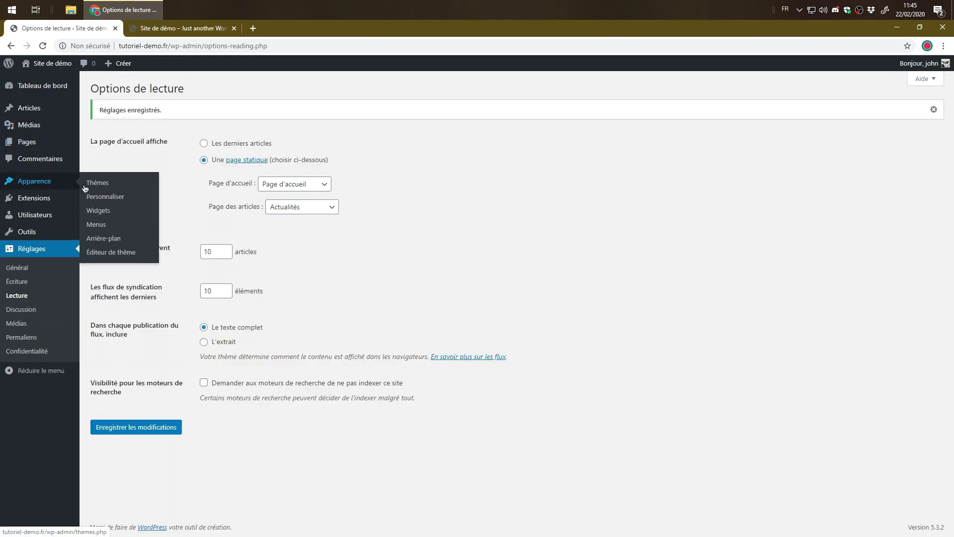
{"action": "left_click", "coordinate": [103, 226]}
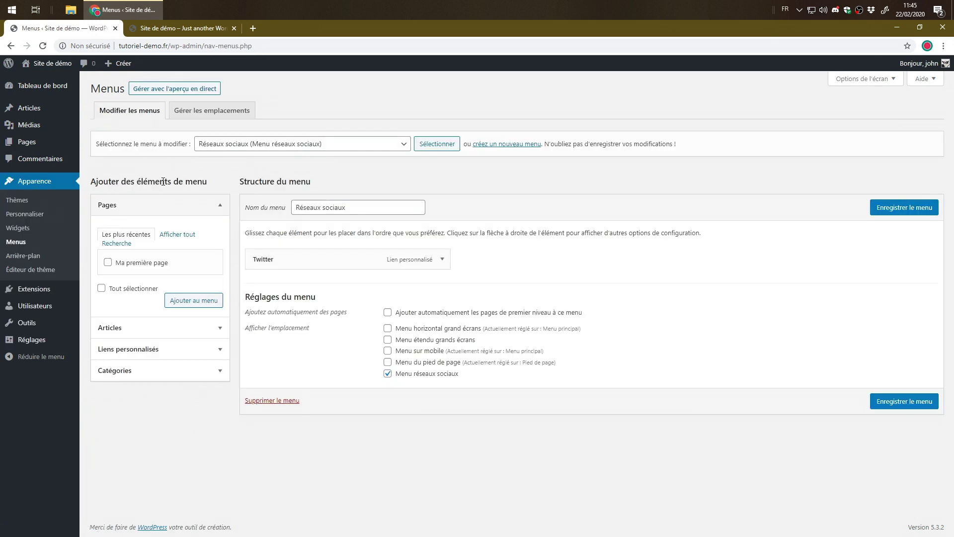
{"action": "left_click", "coordinate": [219, 147]}
{"action": "left_click", "coordinate": [230, 157]}
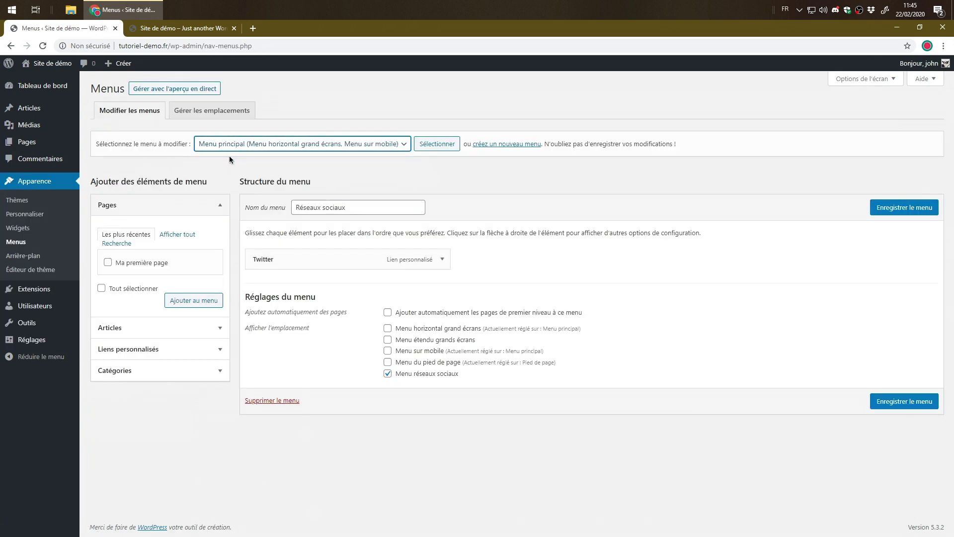
{"action": "left_click", "coordinate": [427, 144]}
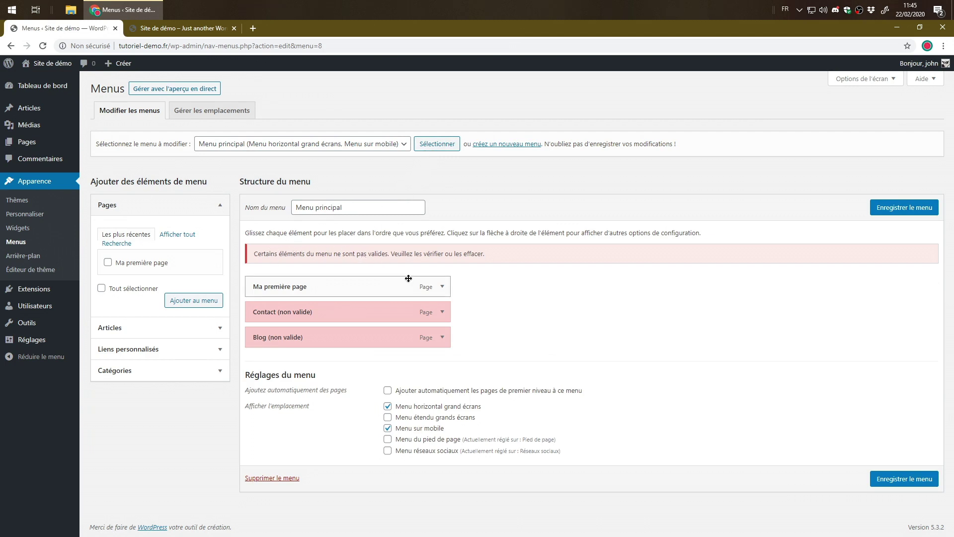
Remove the invalid Contact and Blog items from the main menu structure
{"action": "left_click", "coordinate": [442, 312]}
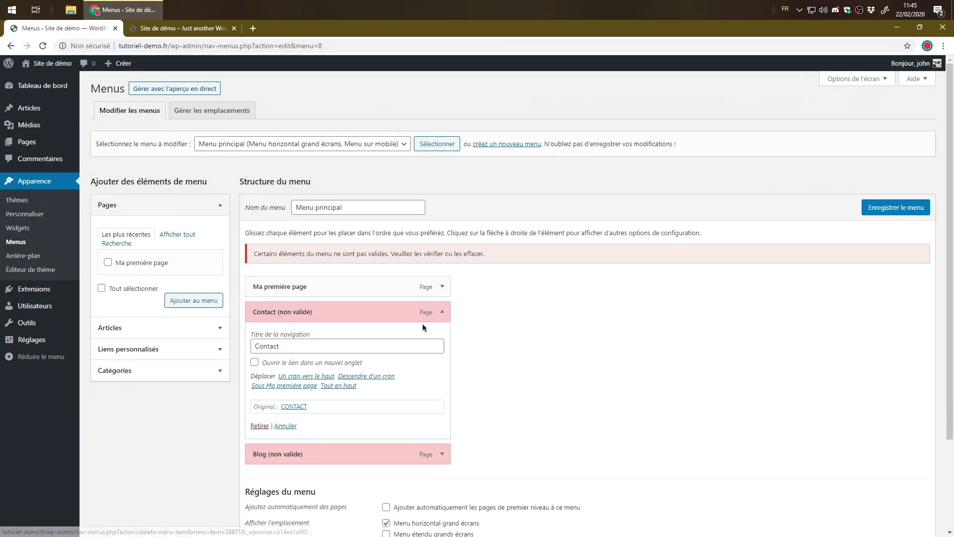
{"action": "left_click", "coordinate": [259, 426]}
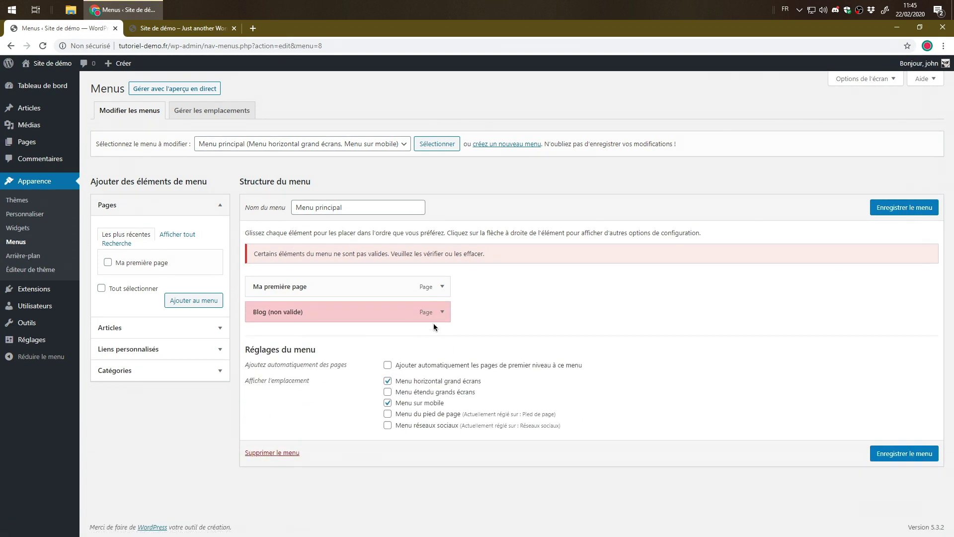
{"action": "left_click", "coordinate": [443, 312]}
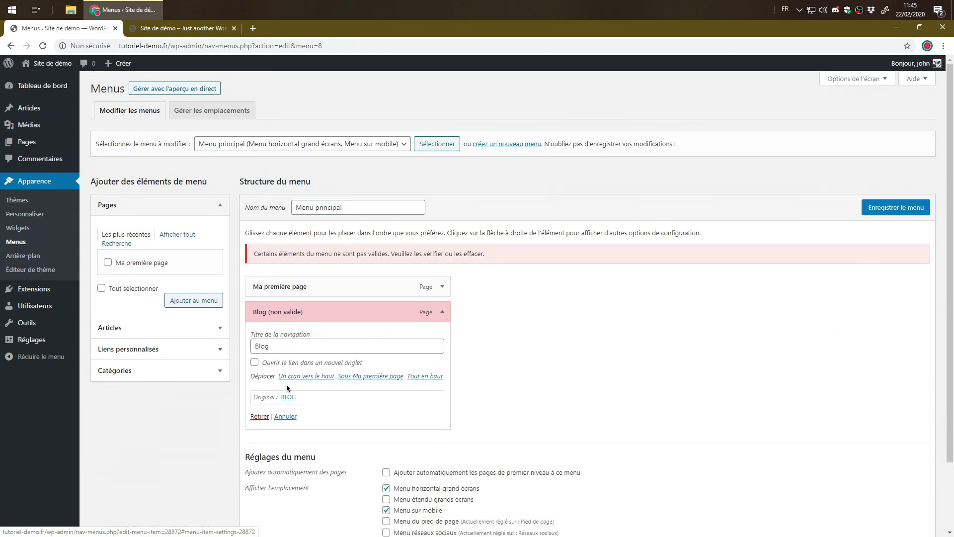
{"action": "left_click", "coordinate": [259, 424]}
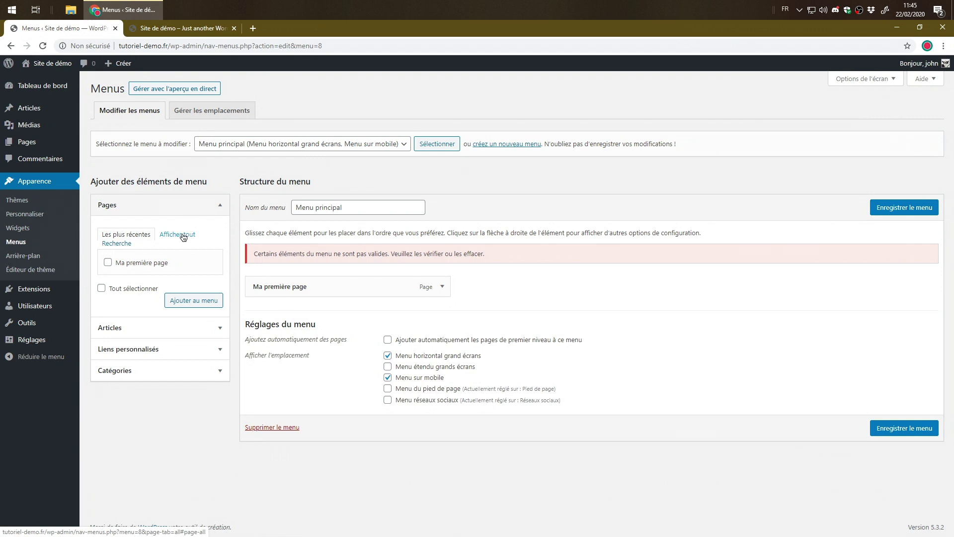
Add the "Actualités" page from the full list of pages to the main menu
{"action": "left_click", "coordinate": [169, 240]}
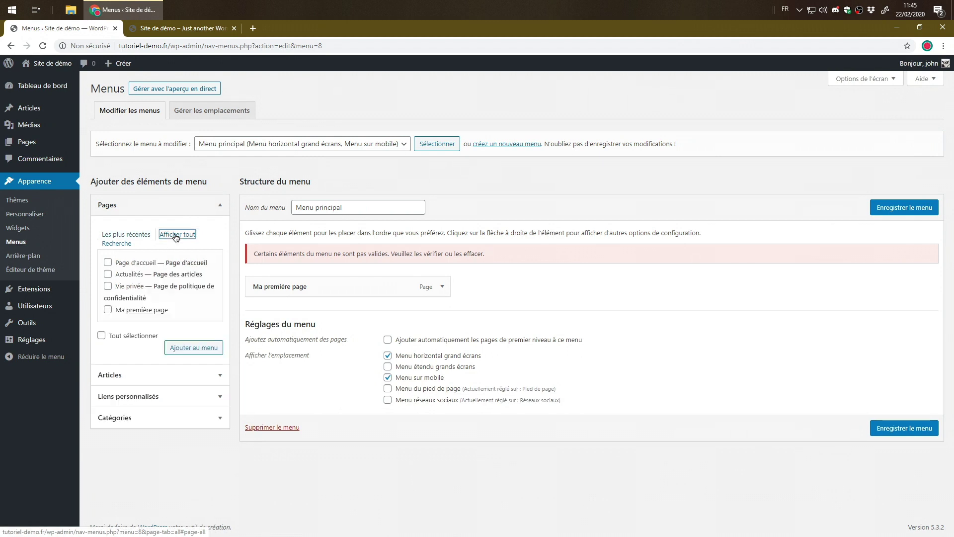
{"action": "left_click", "coordinate": [105, 274]}
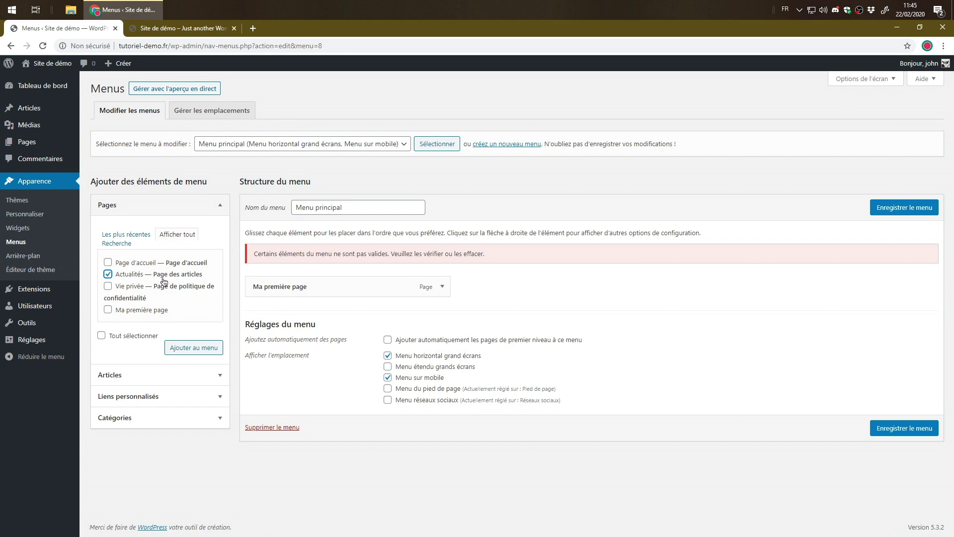
{"action": "left_click", "coordinate": [190, 349]}
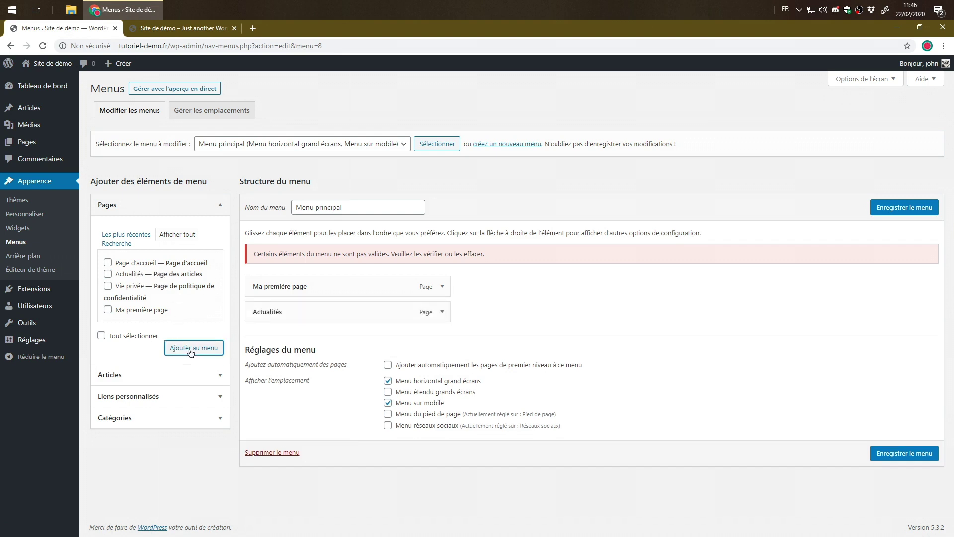
Save the main menu and reload the public homepage to check its navigation
{"action": "left_click", "coordinate": [905, 211]}
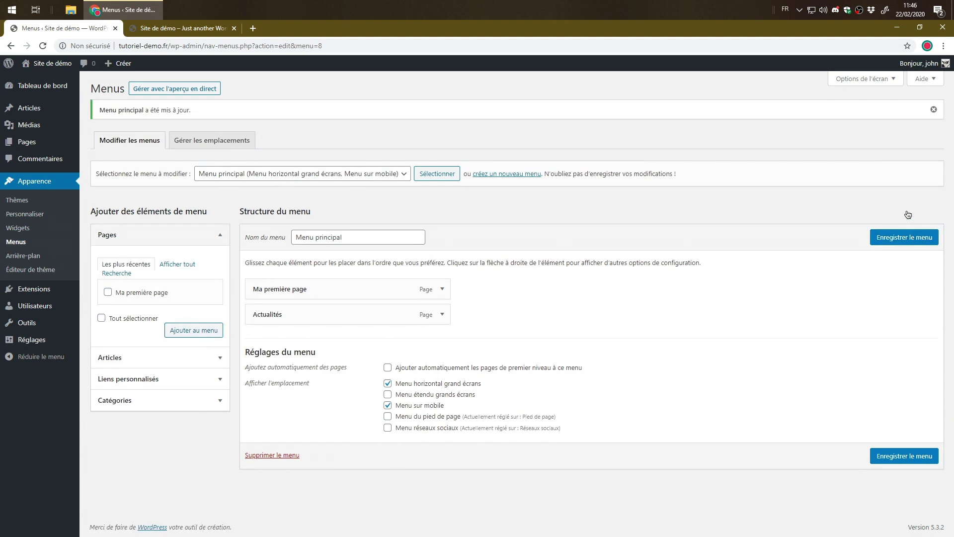
{"action": "left_click", "coordinate": [193, 30]}
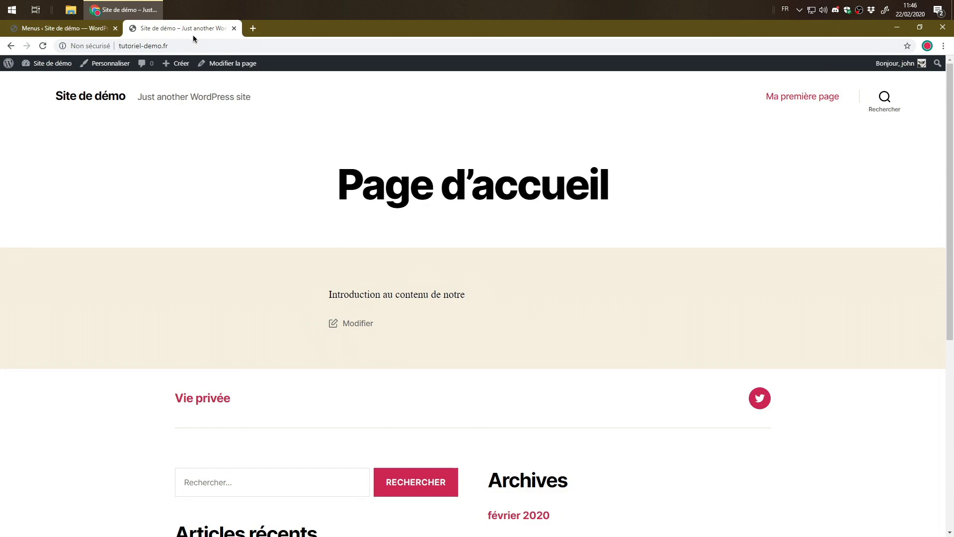
{"action": "left_click", "coordinate": [43, 46]}
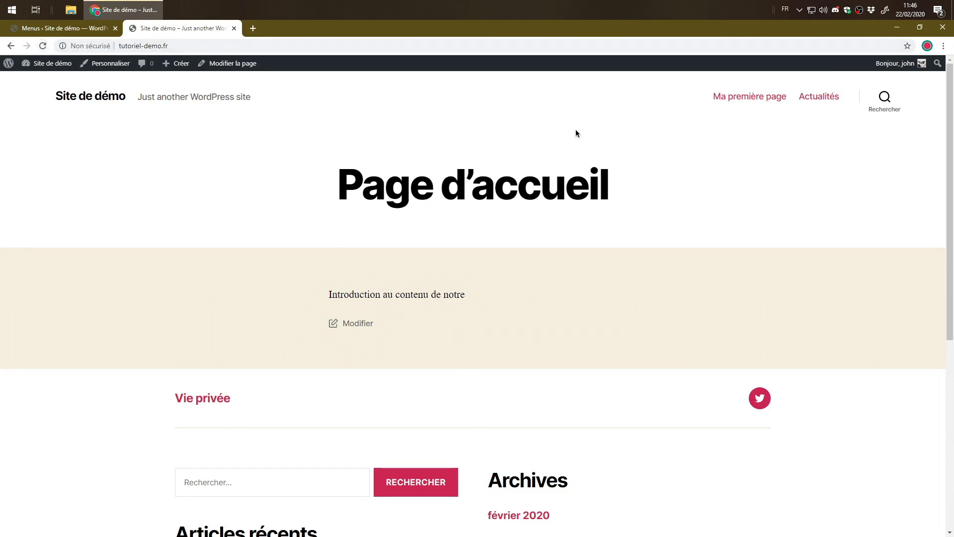
Open the "Actualités" page from the public site's menu and look through its articles
{"action": "left_click", "coordinate": [829, 98]}
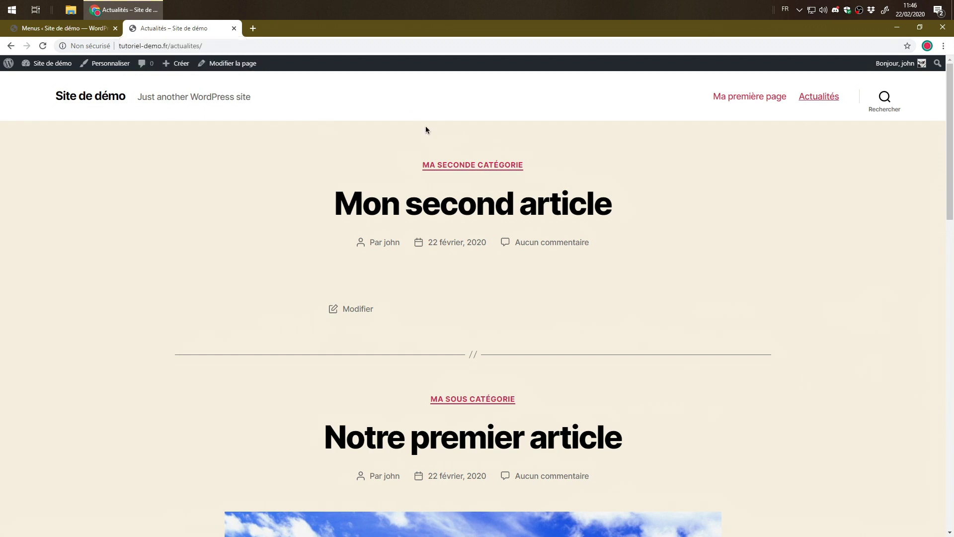
{"action": "scroll", "coordinate": [279, 185], "scroll_direction": "down", "scroll_amount": 15}
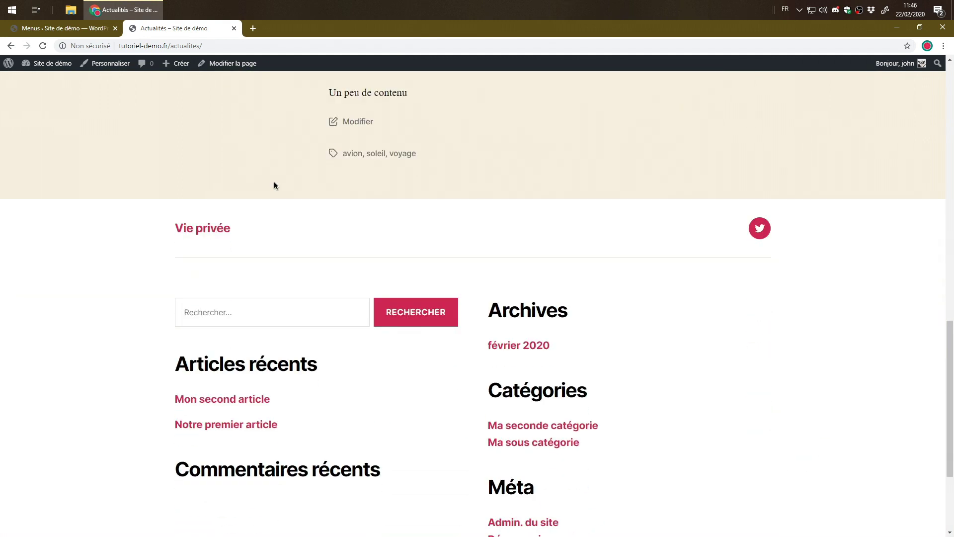
{"action": "scroll", "coordinate": [276, 183], "scroll_direction": "up", "scroll_amount": 15}
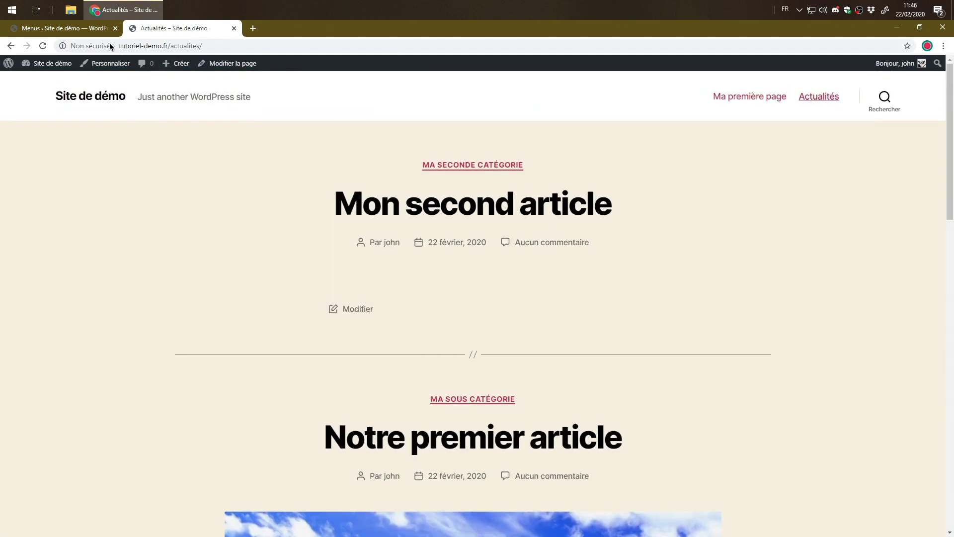
Return to the site administration and review the homepage and articles page assignments in the reading settings
{"action": "left_click", "coordinate": [90, 33]}
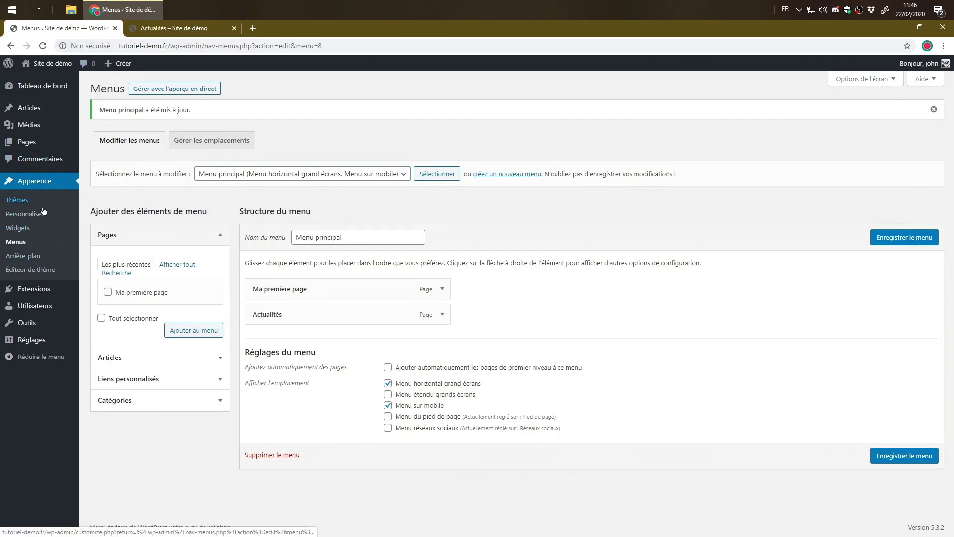
{"action": "mouse_move", "coordinate": [43, 341]}
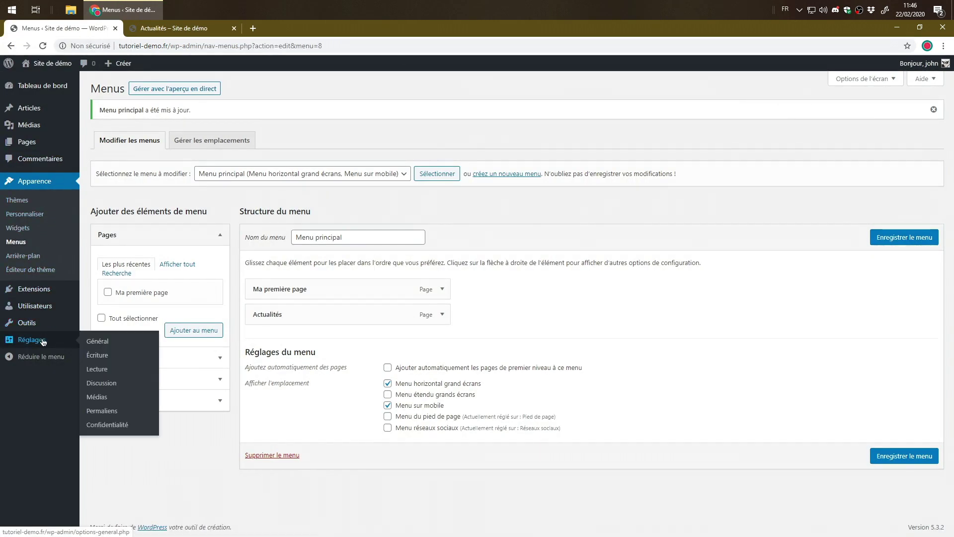
{"action": "left_click", "coordinate": [97, 369]}
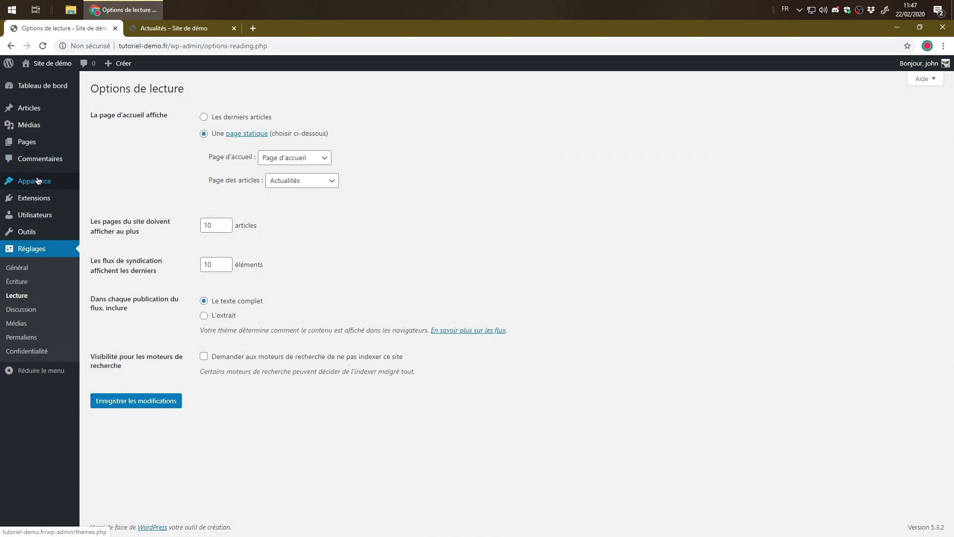
Open "Page d'accueil" for editing and add an H2 heading "Les dernières actualités" below the introduction paragraph
{"action": "left_click", "coordinate": [36, 142]}
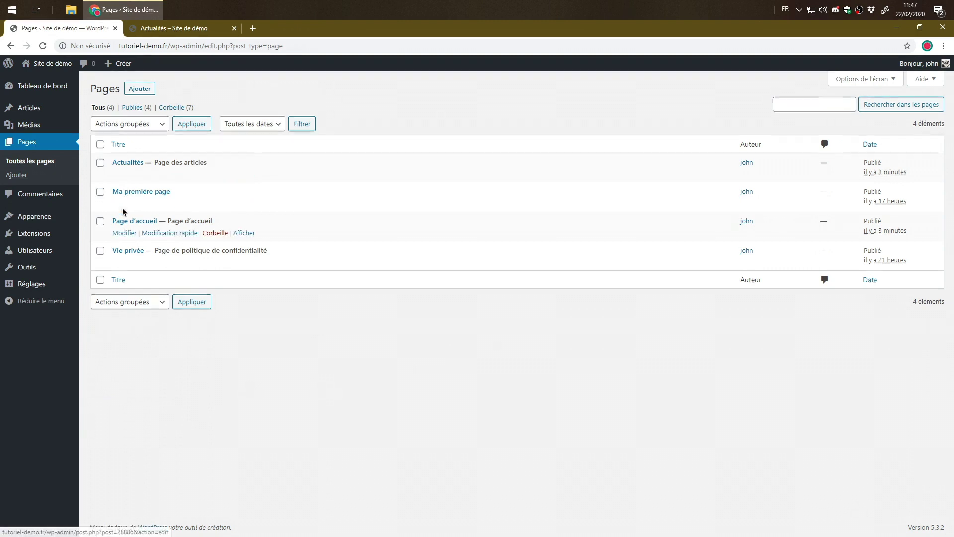
{"action": "left_click", "coordinate": [122, 233]}
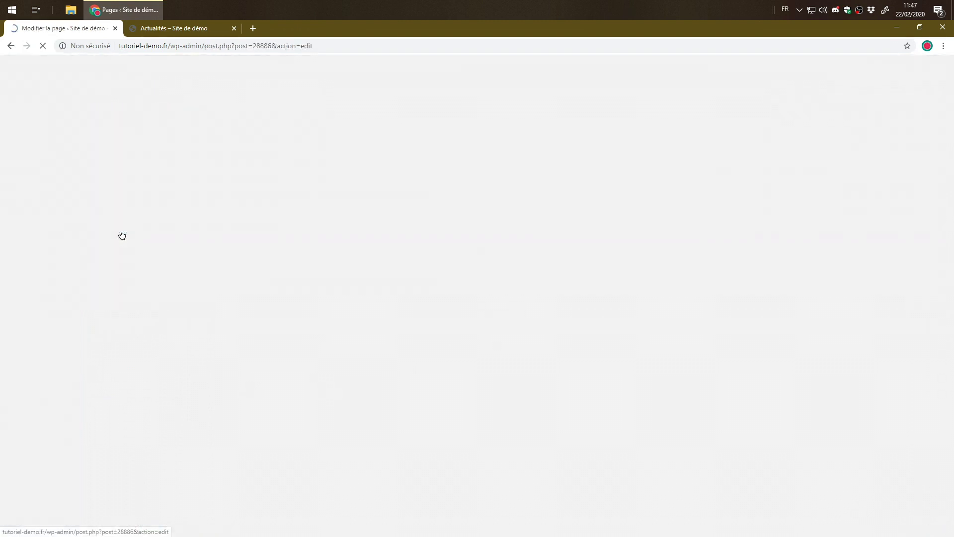
{"action": "left_click", "coordinate": [443, 294]}
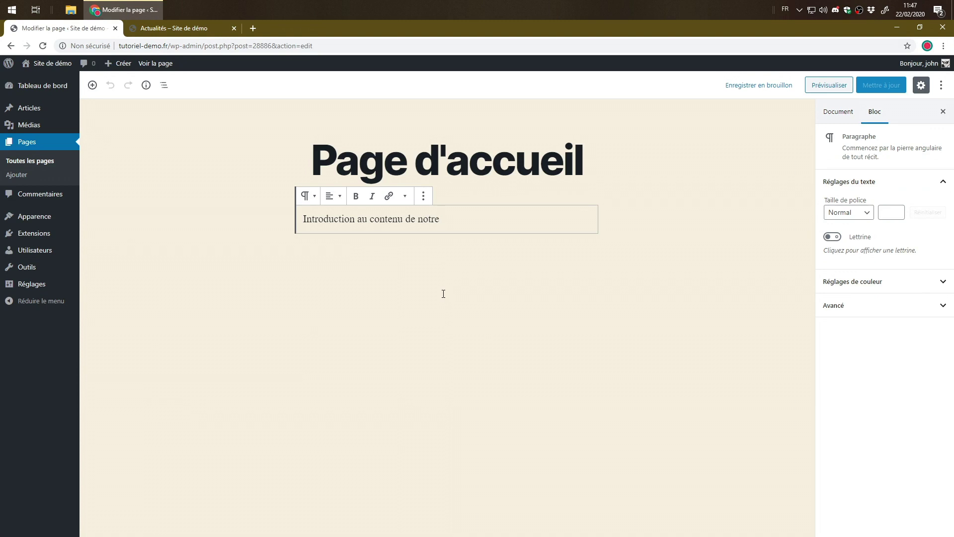
{"action": "key", "text": "Return"}
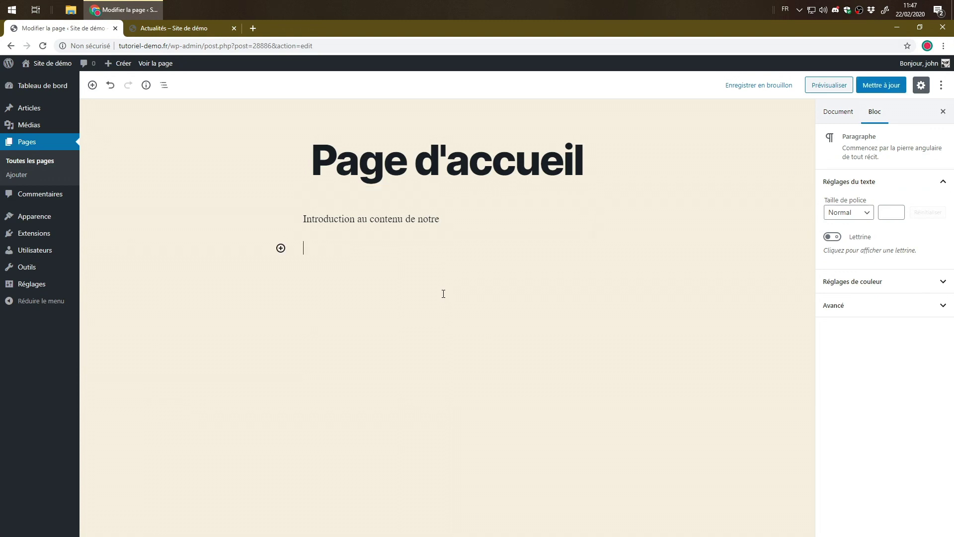
{"action": "left_click", "coordinate": [281, 248]}
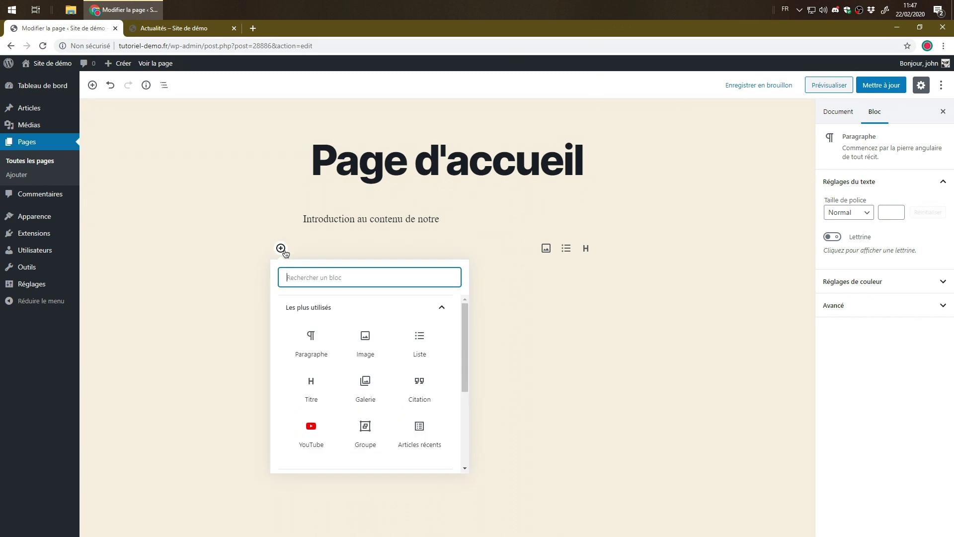
{"action": "left_click", "coordinate": [311, 385]}
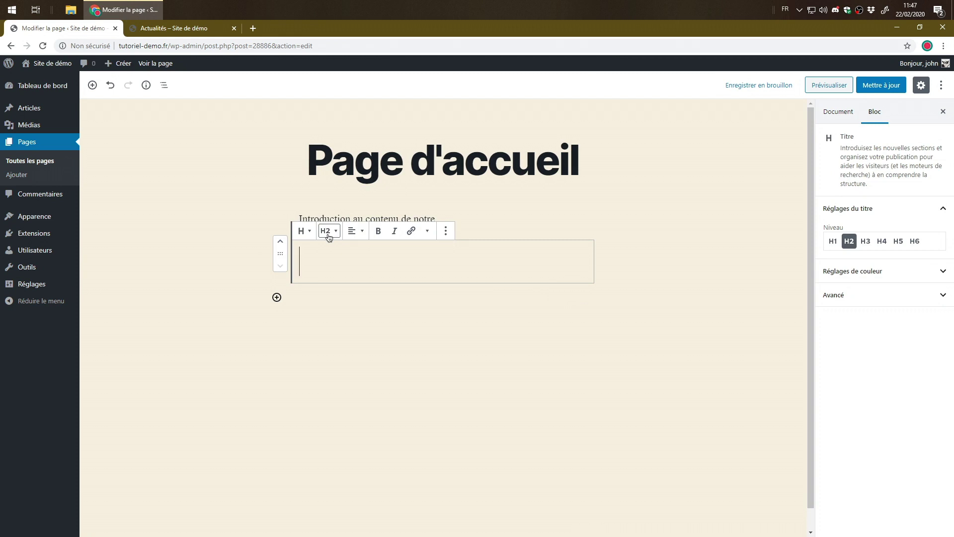
{"action": "type", "text": "Les dernières "}
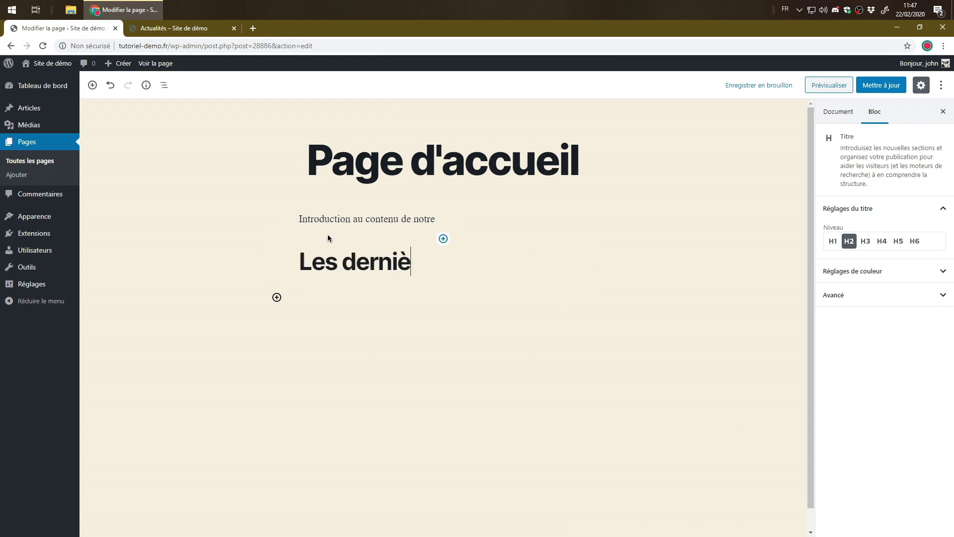
{"action": "type", "text": "actuali"}
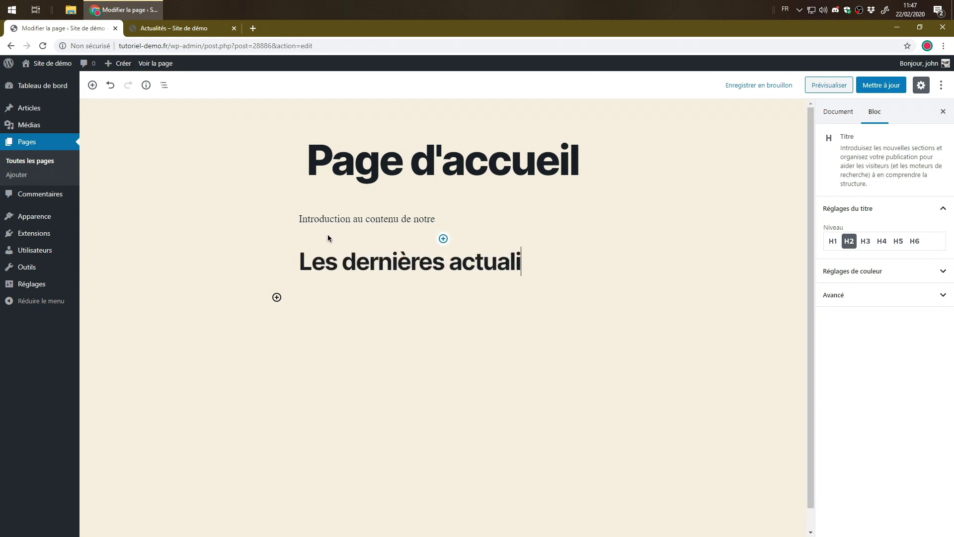
{"action": "type", "text": "tés"}
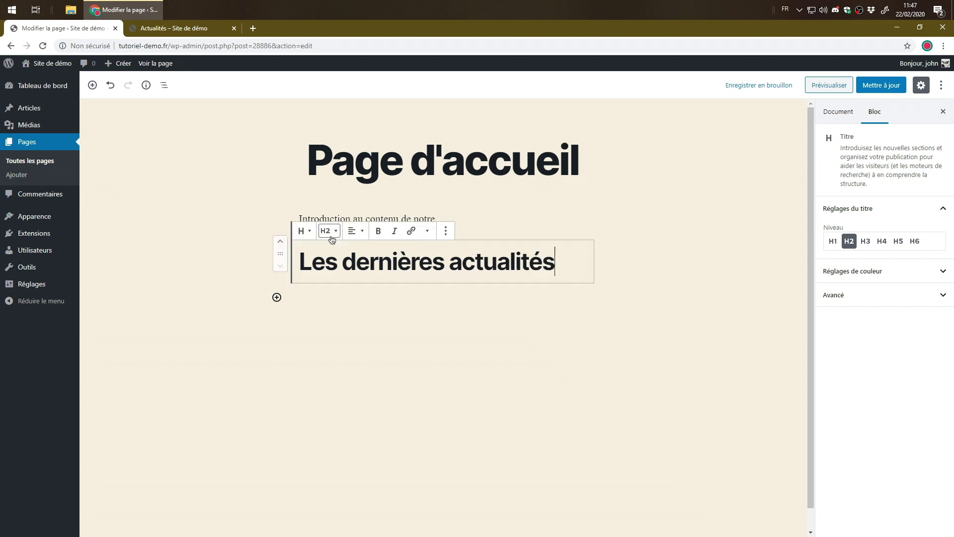
Insert an "Articles récents" block below the "Les dernières actualités" heading and switch it to grid view
{"action": "key", "text": "Return"}
{"action": "left_click", "coordinate": [276, 298]}
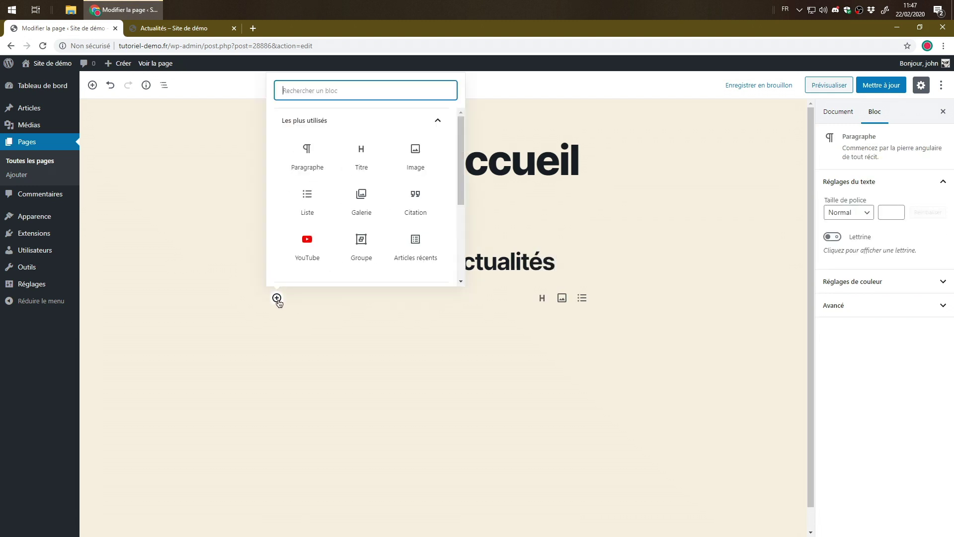
{"action": "left_click", "coordinate": [413, 253]}
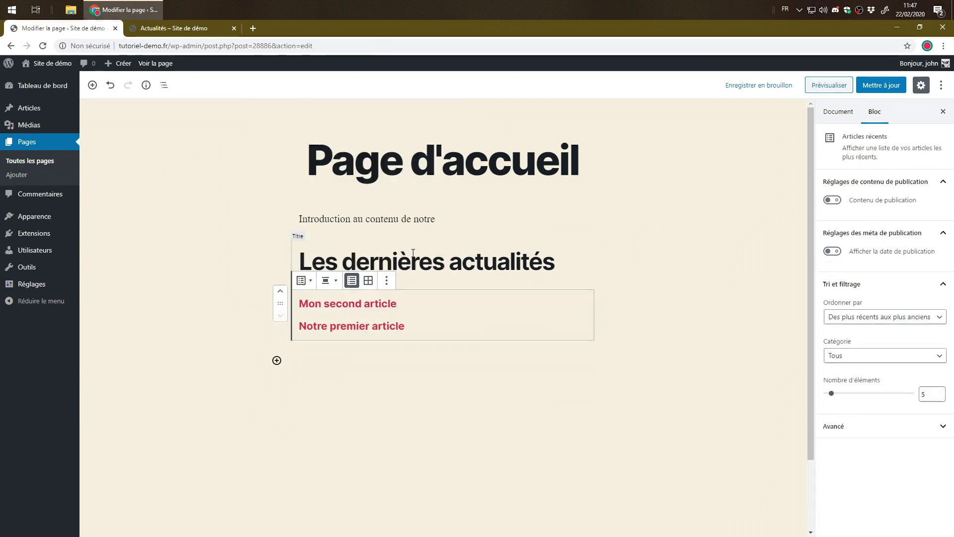
{"action": "left_click", "coordinate": [368, 280]}
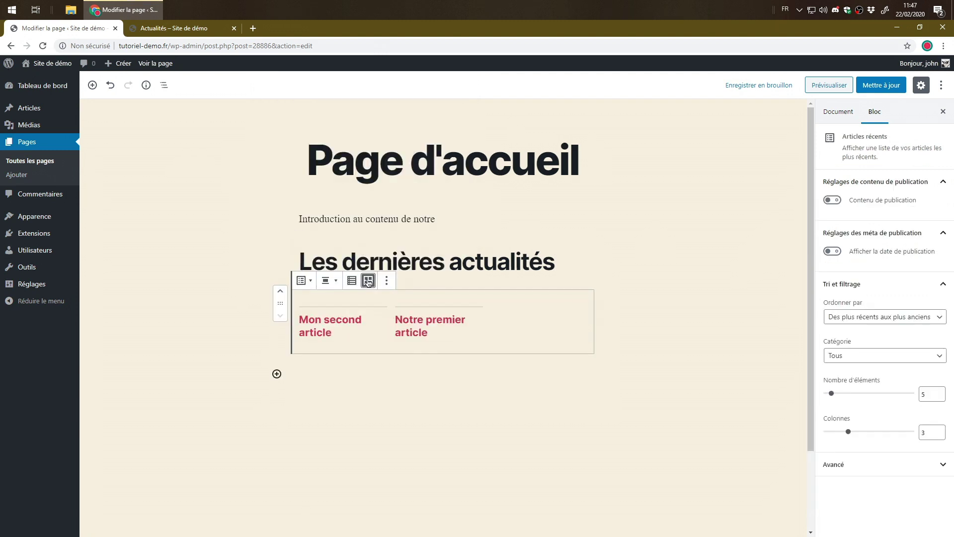
Try the excerpt and full-post displays in the recent articles block, then turn post content off again
{"action": "left_click", "coordinate": [836, 201]}
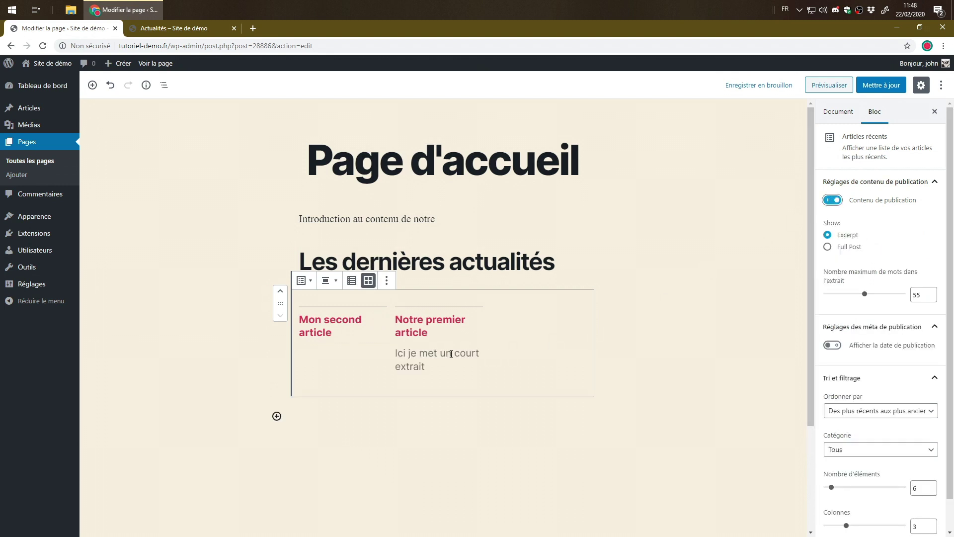
{"action": "left_click", "coordinate": [827, 247]}
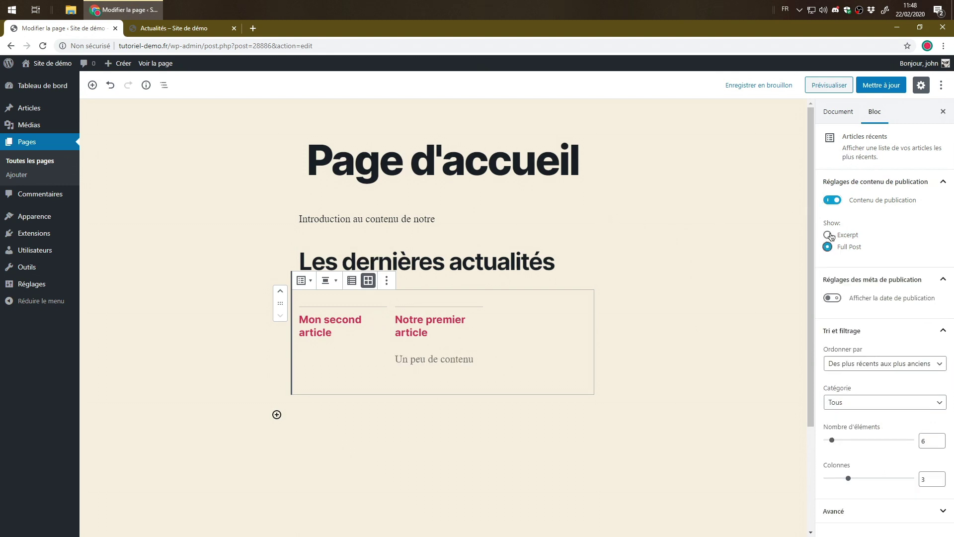
{"action": "left_click", "coordinate": [827, 235]}
{"action": "left_click", "coordinate": [832, 201]}
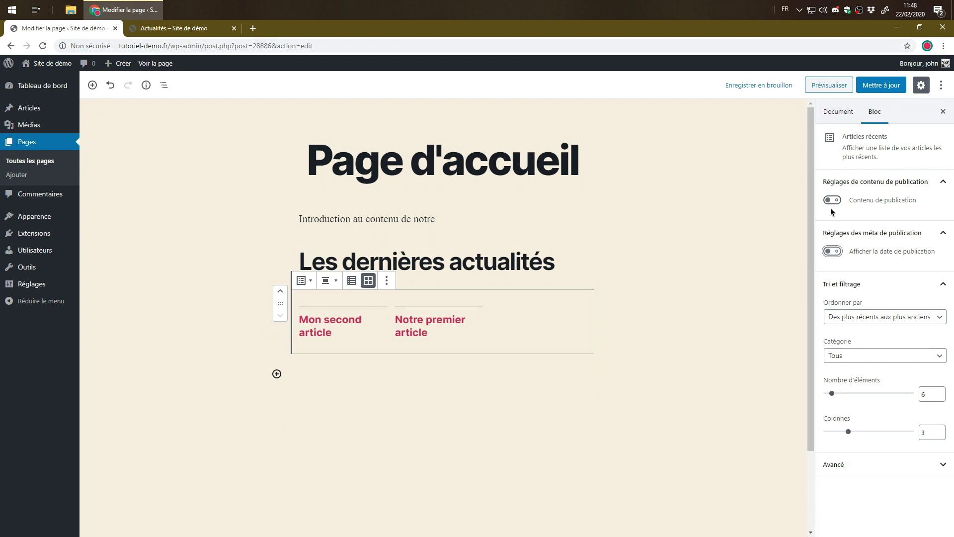
Display the publication date in the recent articles block, keeping the newest-to-oldest order, and update the page
{"action": "left_click", "coordinate": [832, 250]}
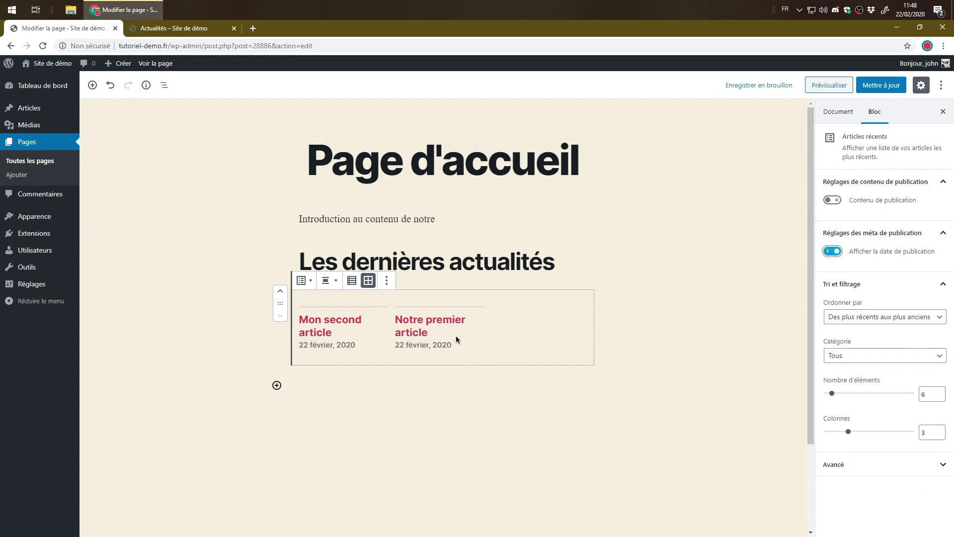
{"action": "left_click", "coordinate": [875, 317]}
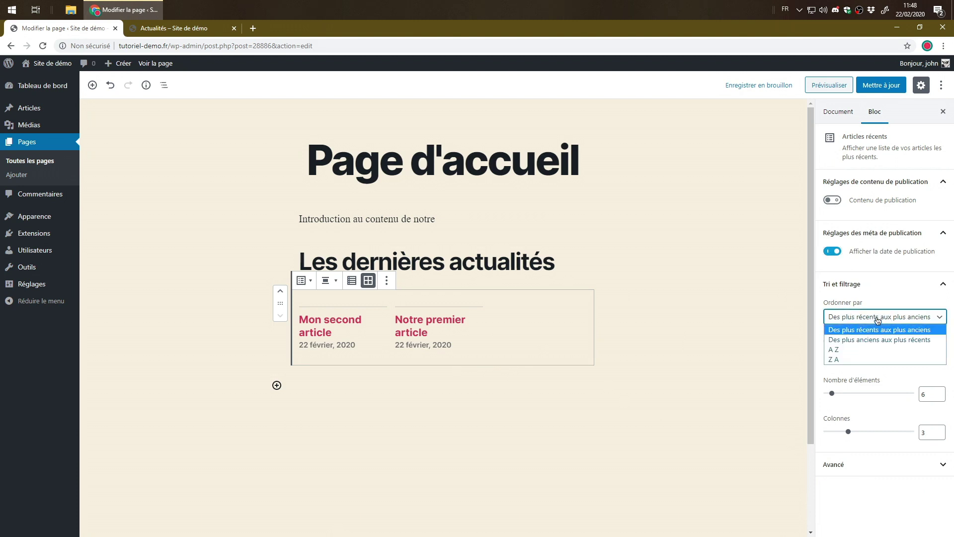
{"action": "left_click", "coordinate": [877, 318]}
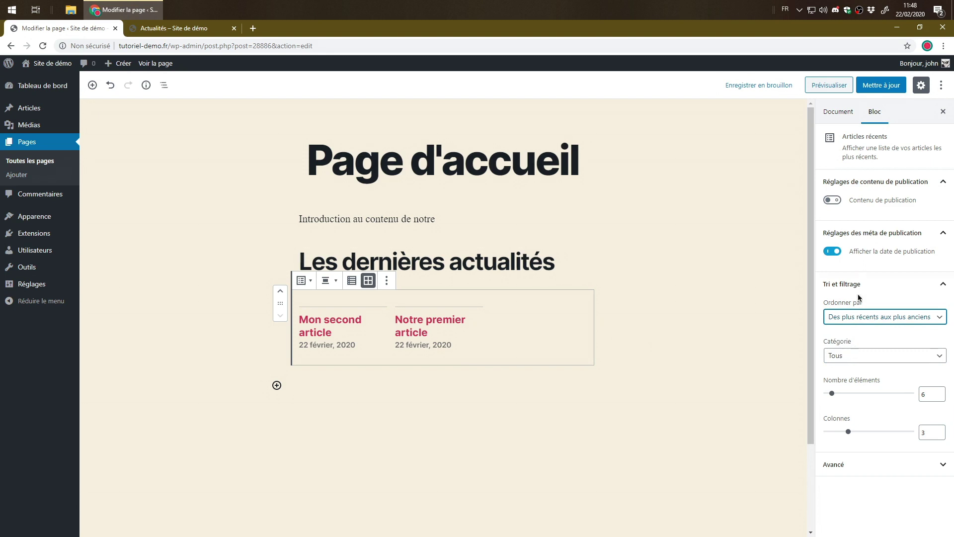
{"action": "left_click", "coordinate": [877, 86]}
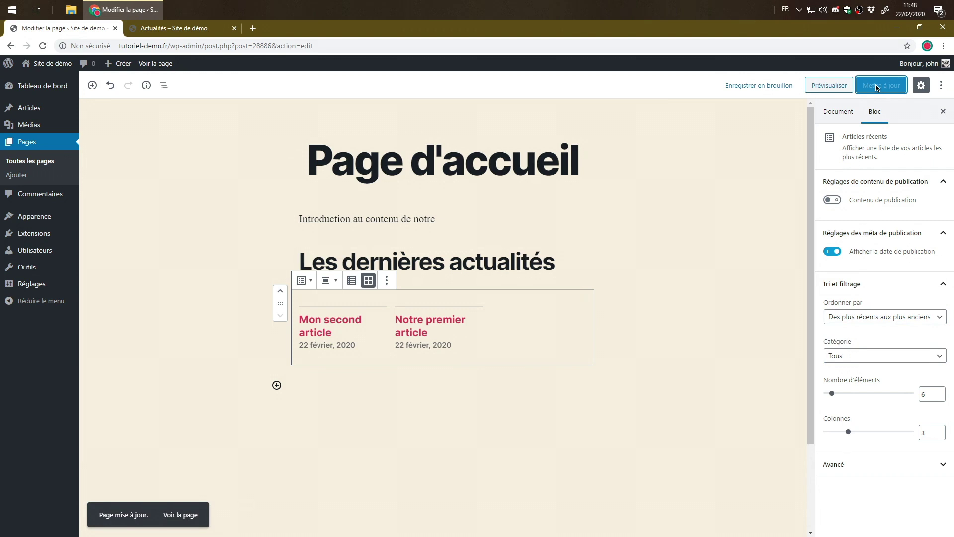
Go to the public site's homepage and examine the "Les dernières actualités" section and the footer widgets
{"action": "left_click", "coordinate": [201, 35]}
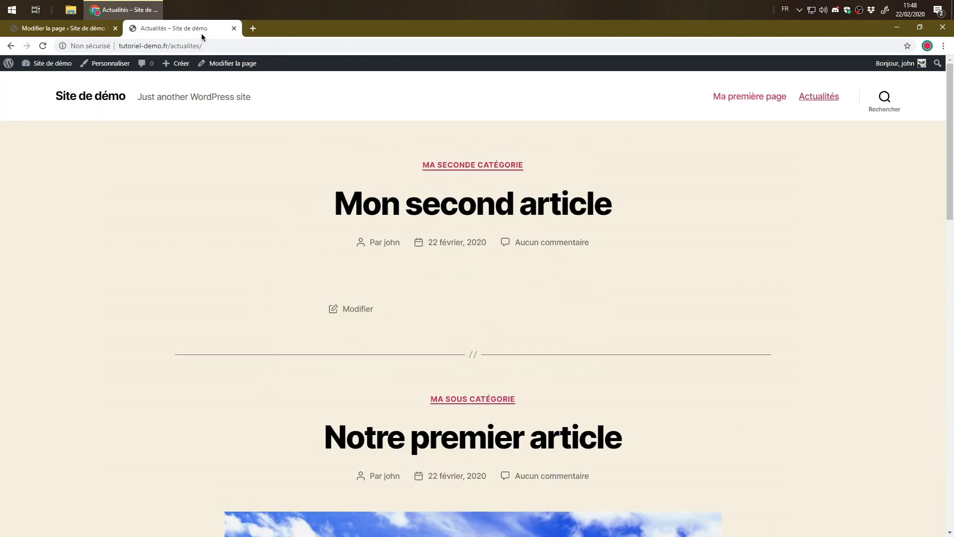
{"action": "key", "text": "F5"}
{"action": "left_click", "coordinate": [111, 100]}
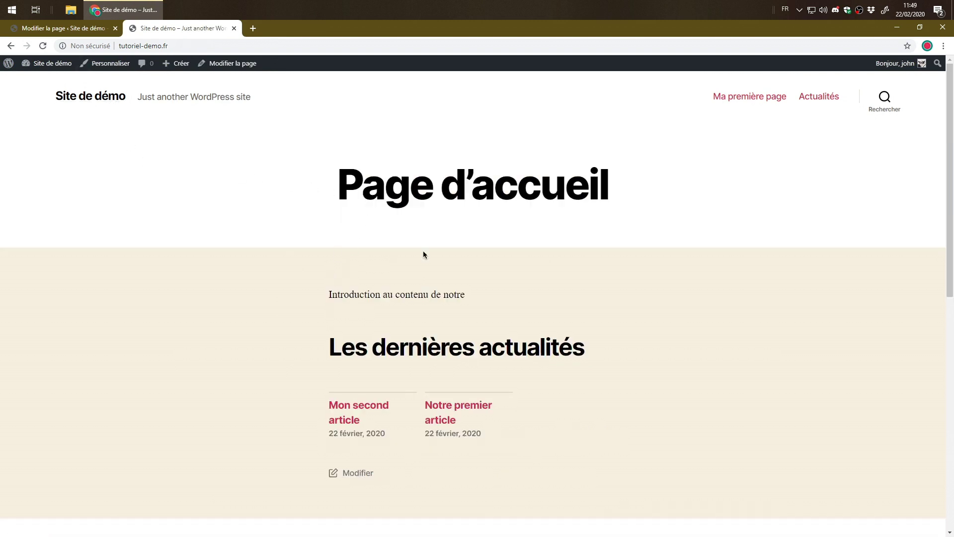
{"action": "scroll", "coordinate": [462, 288], "scroll_direction": "down", "scroll_amount": 2}
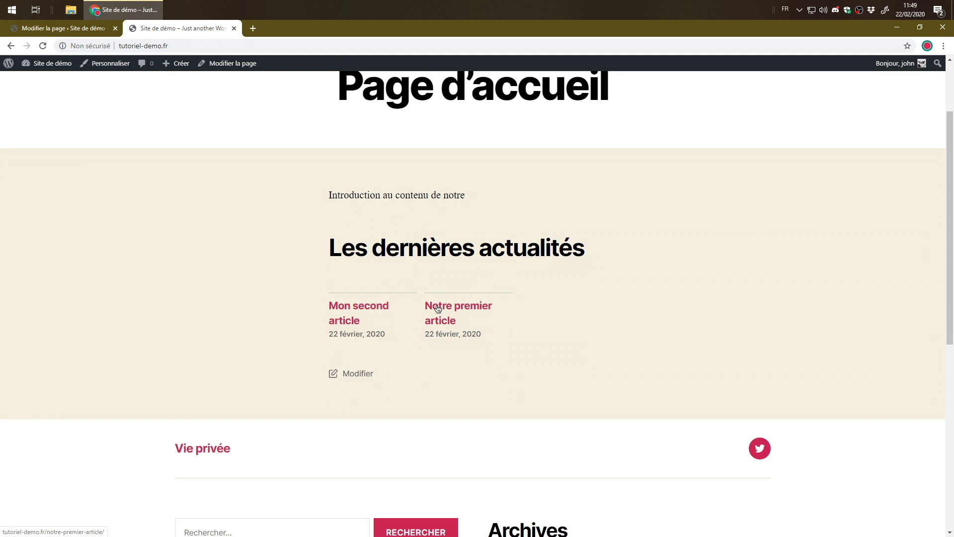
{"action": "scroll", "coordinate": [438, 308], "scroll_direction": "down", "scroll_amount": 6}
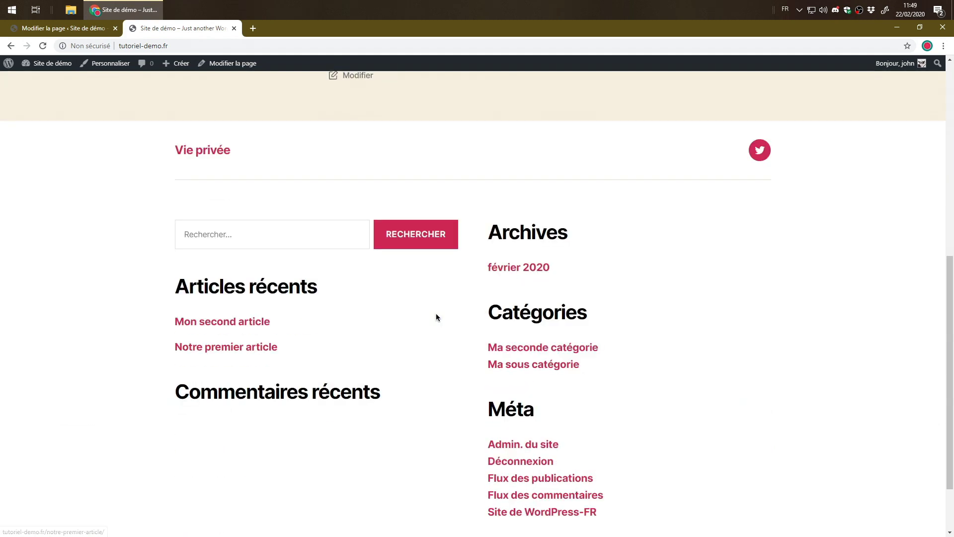